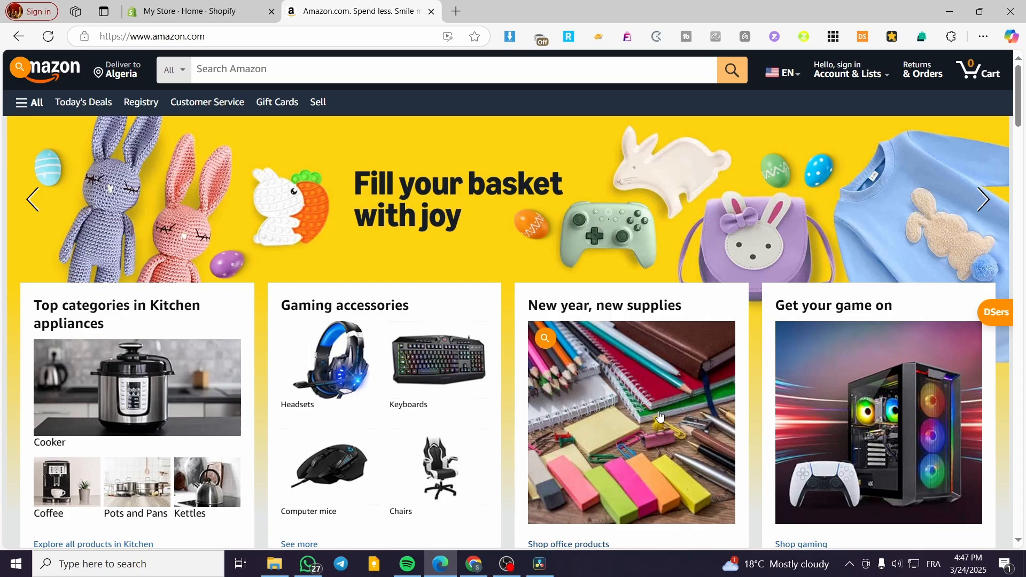
- Look over the Shopify admin home page and the product categories on the Amazon homepage
click(203, 11)
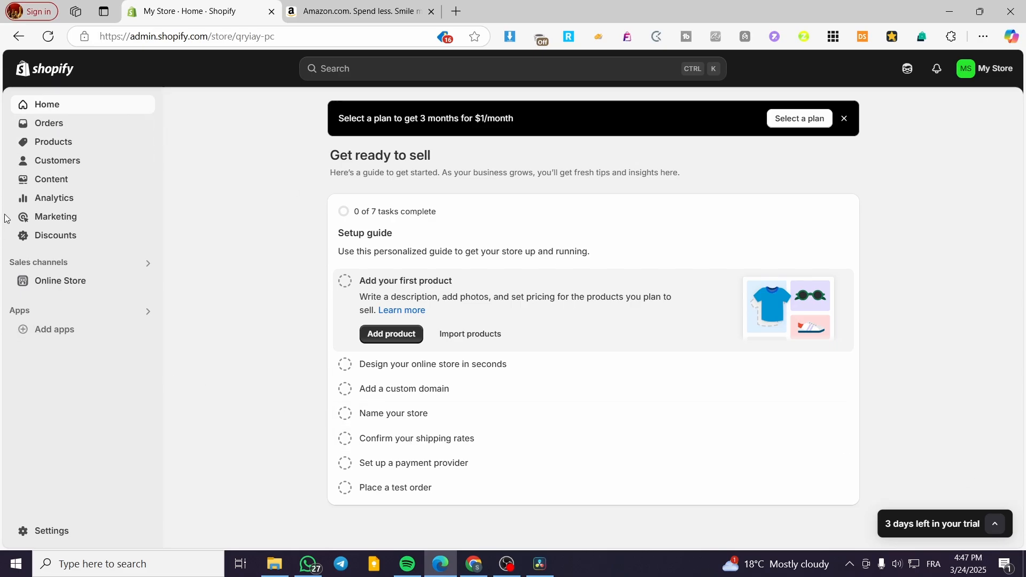
click(357, 10)
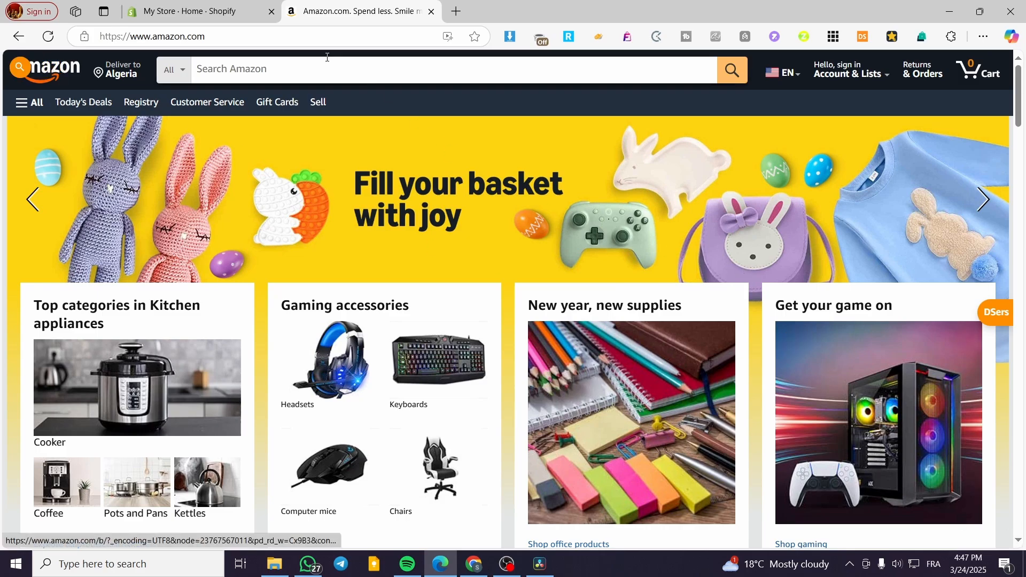
click(179, 6)
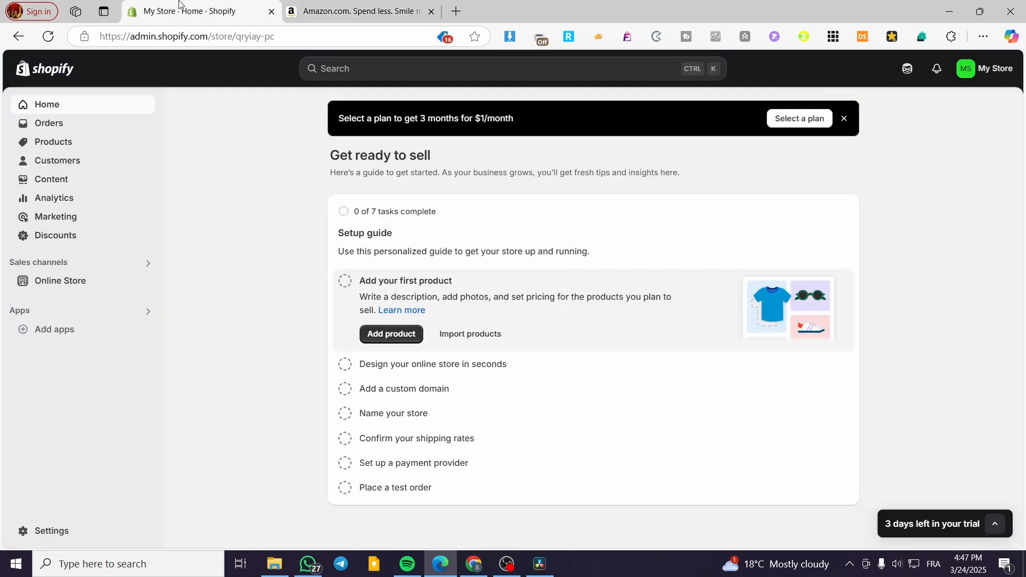
click(318, 8)
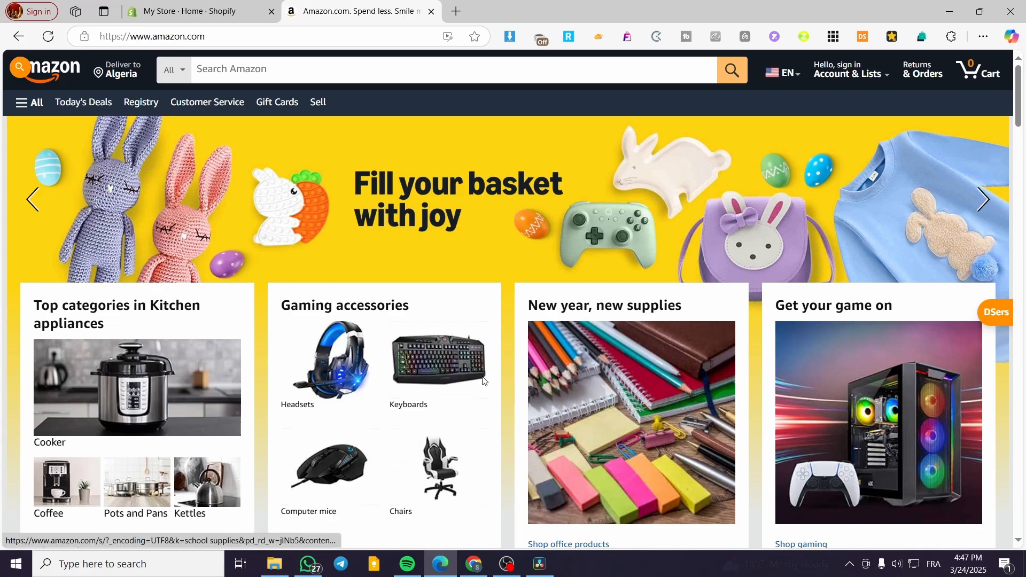
click(214, 11)
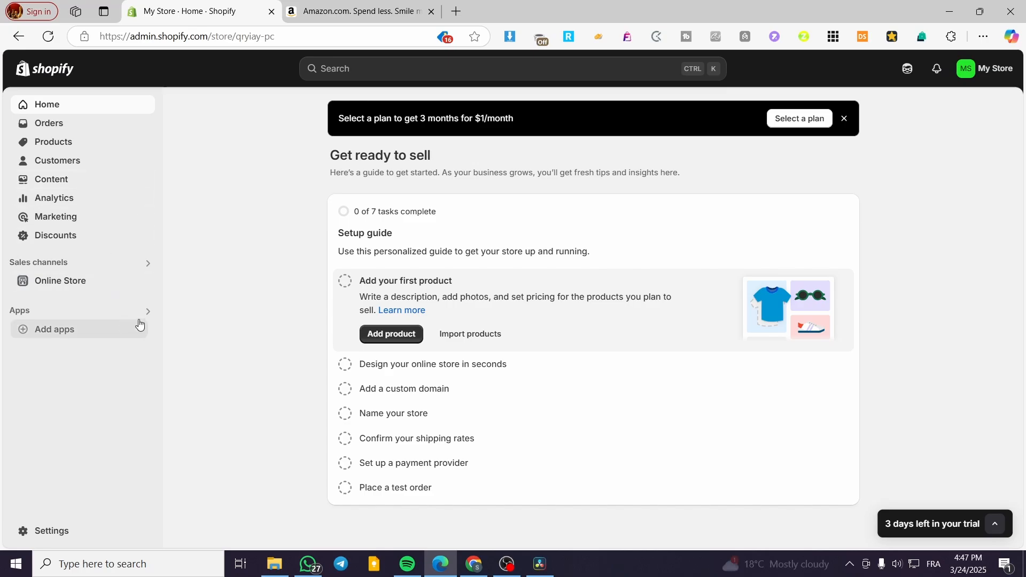
click(347, 11)
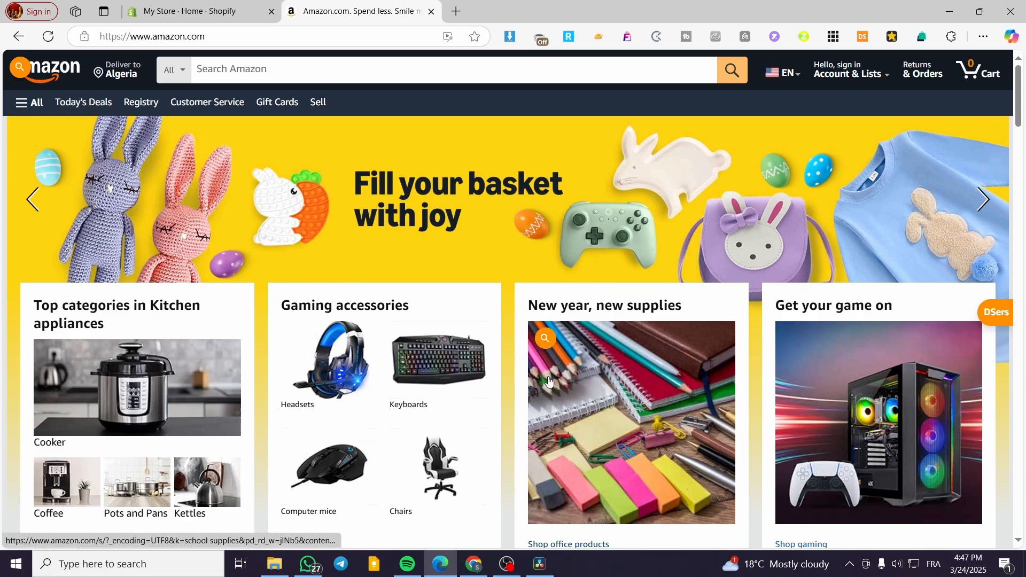
scroll(548, 381, down, 4)
scroll(694, 456, down, 5)
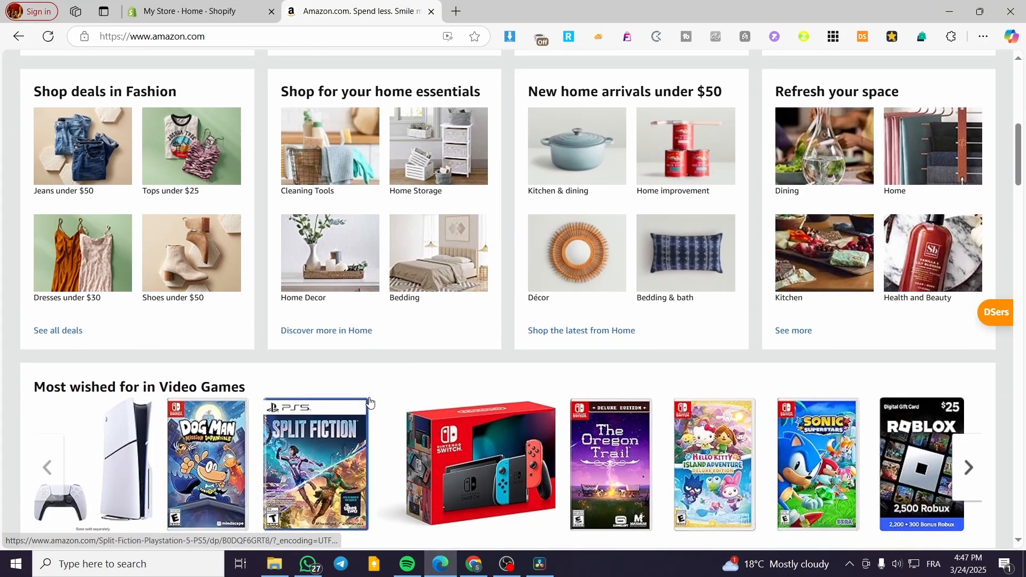
scroll(369, 402, down, 1)
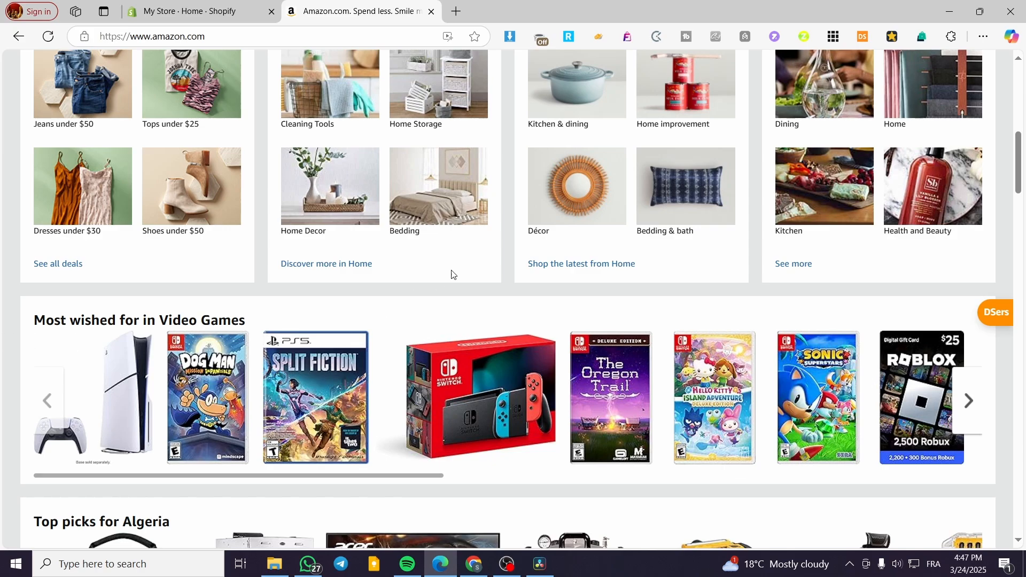
scroll(452, 273, up, 10)
click(190, 11)
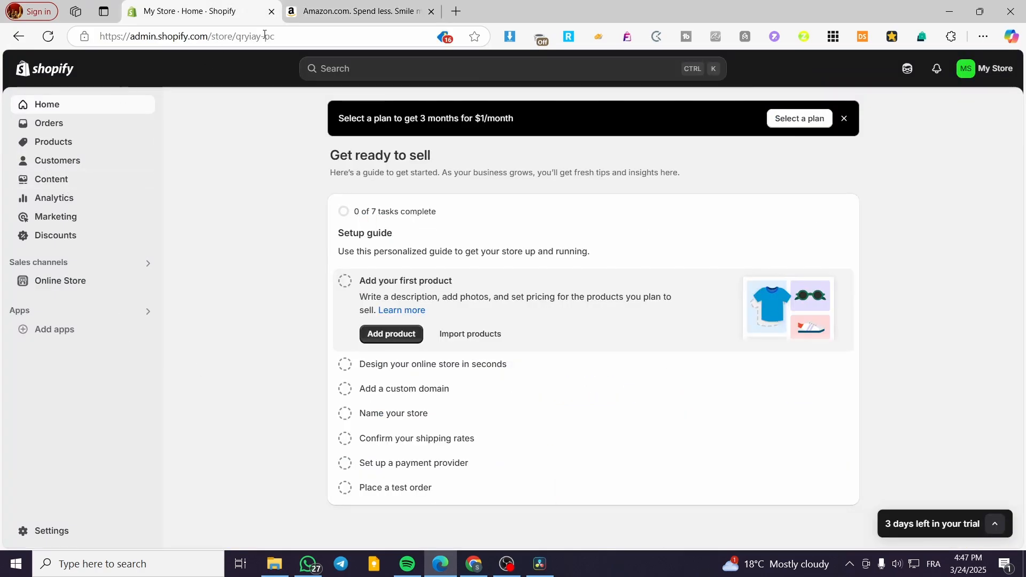
click(387, 3)
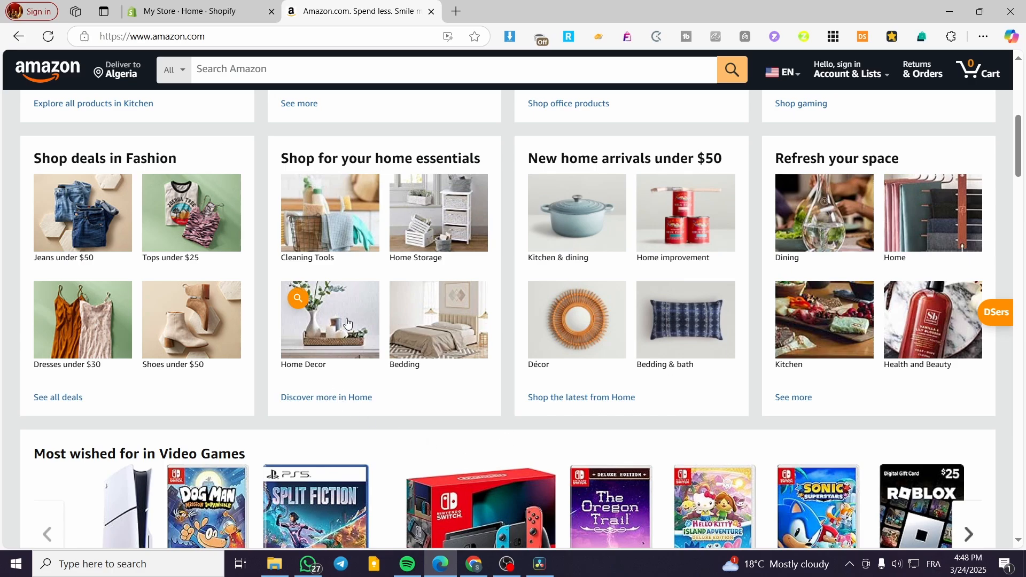
scroll(684, 452, up, 6)
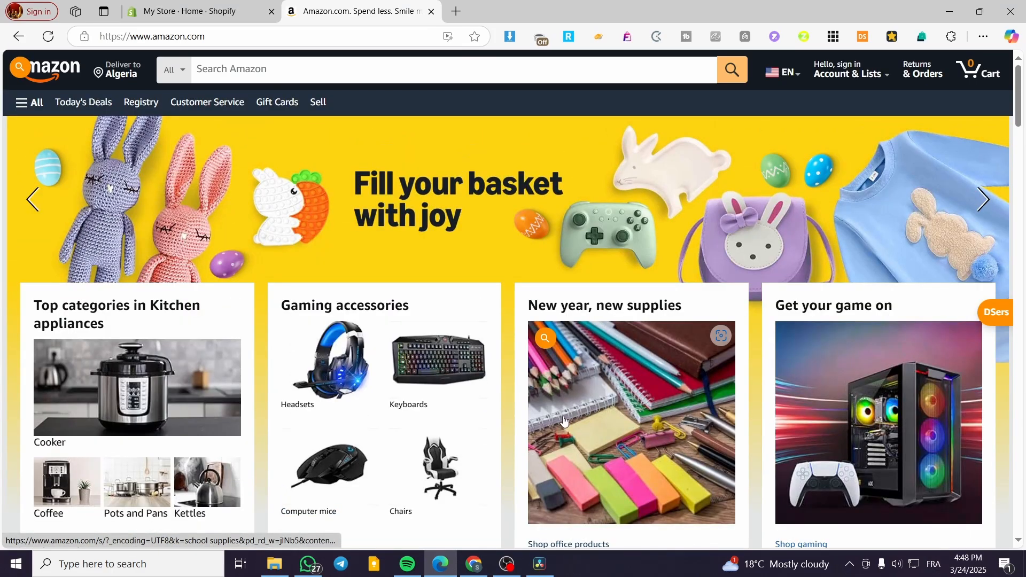
scroll(564, 422, down, 5)
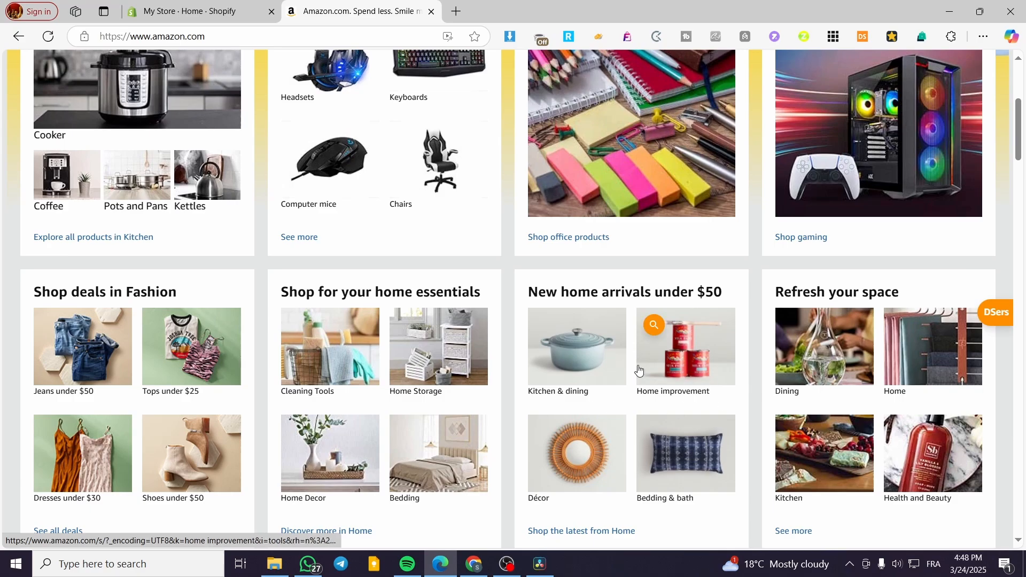
scroll(521, 369, up, 5)
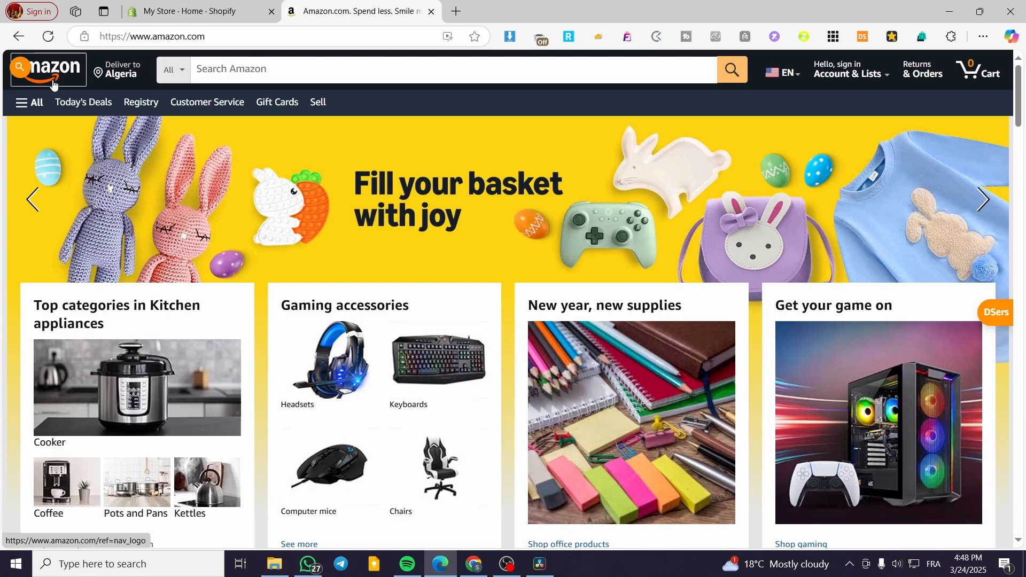
scroll(277, 367, down, 5)
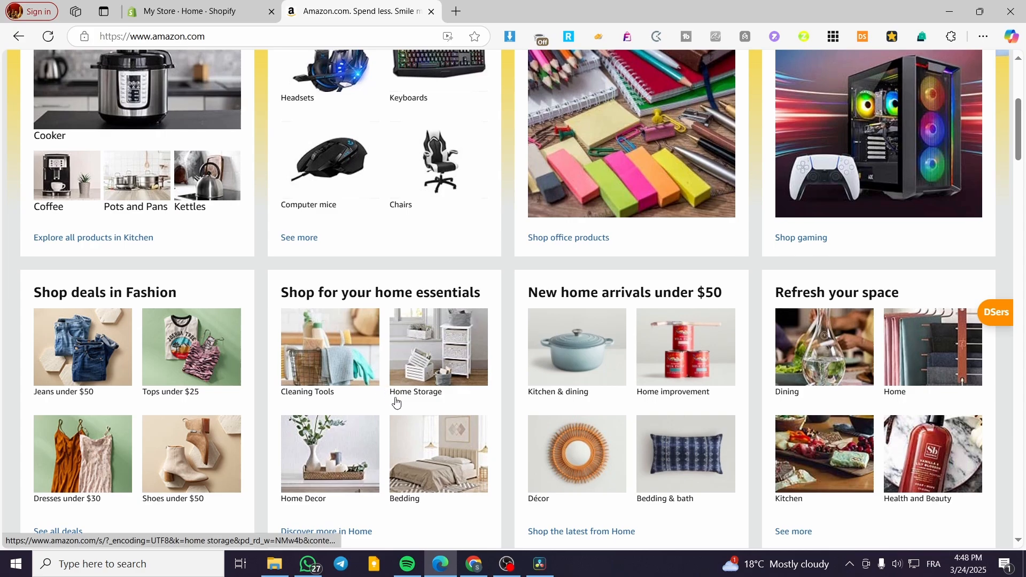
scroll(396, 398, up, 5)
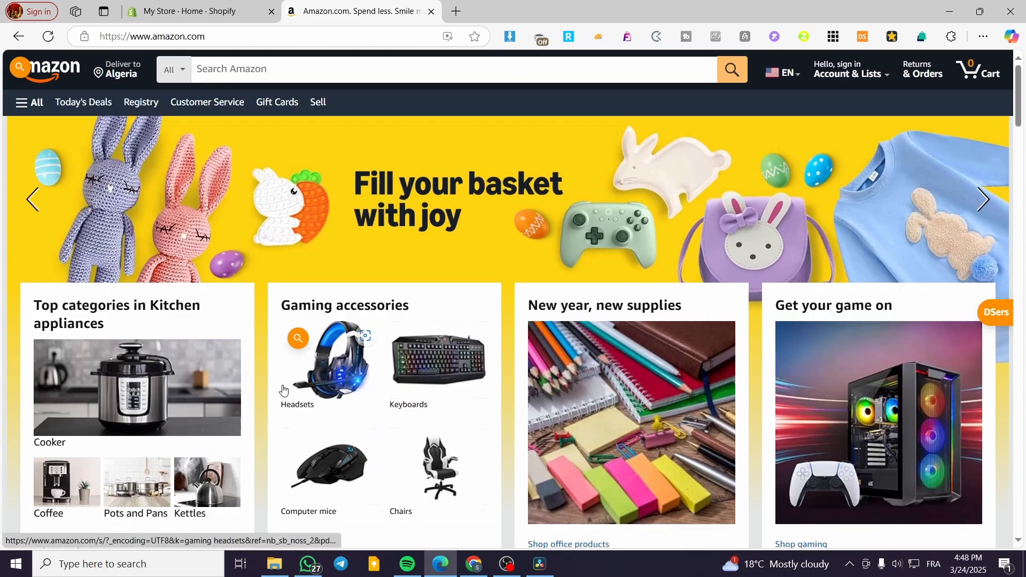
scroll(369, 354, down, 5)
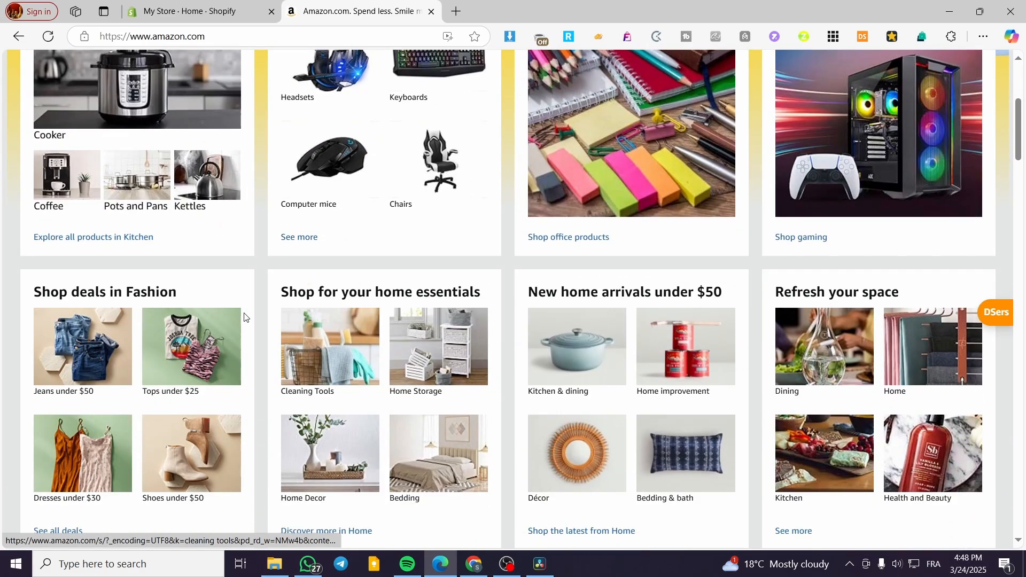
scroll(243, 315, up, 5)
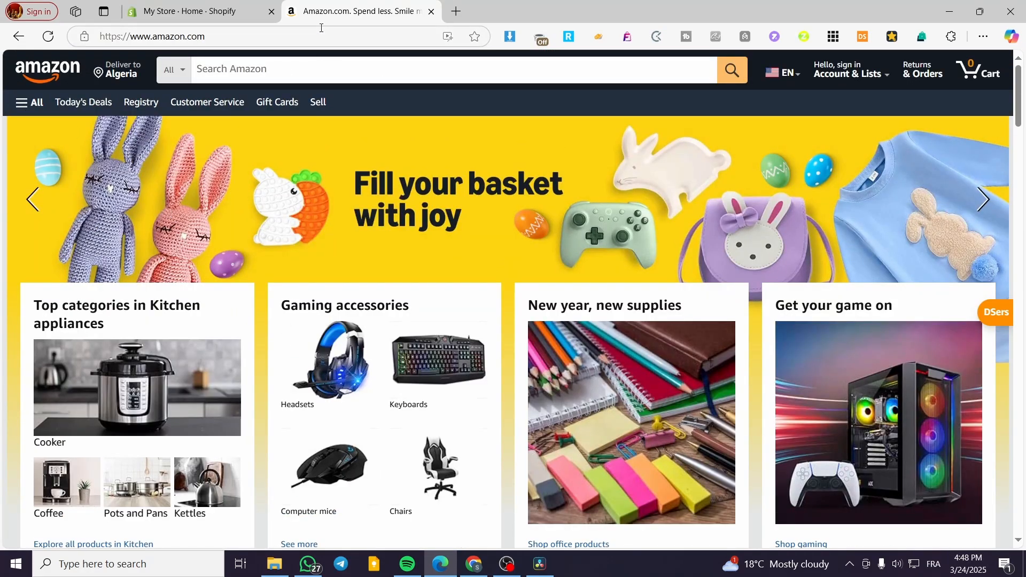
- Search the web for "seller amazon" and open the Welcome to Amazon Seller Central result
click(266, 36)
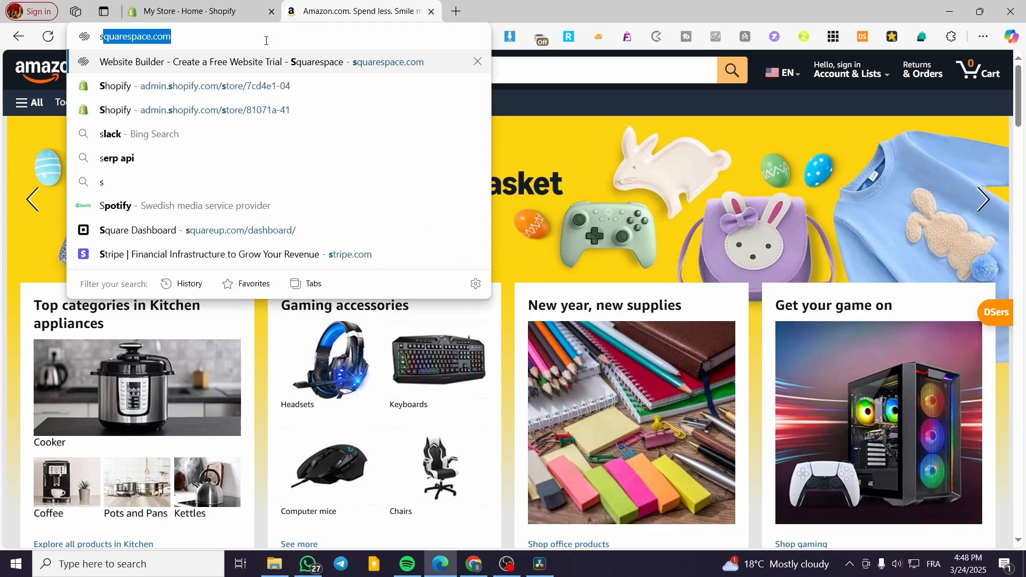
text(seller)
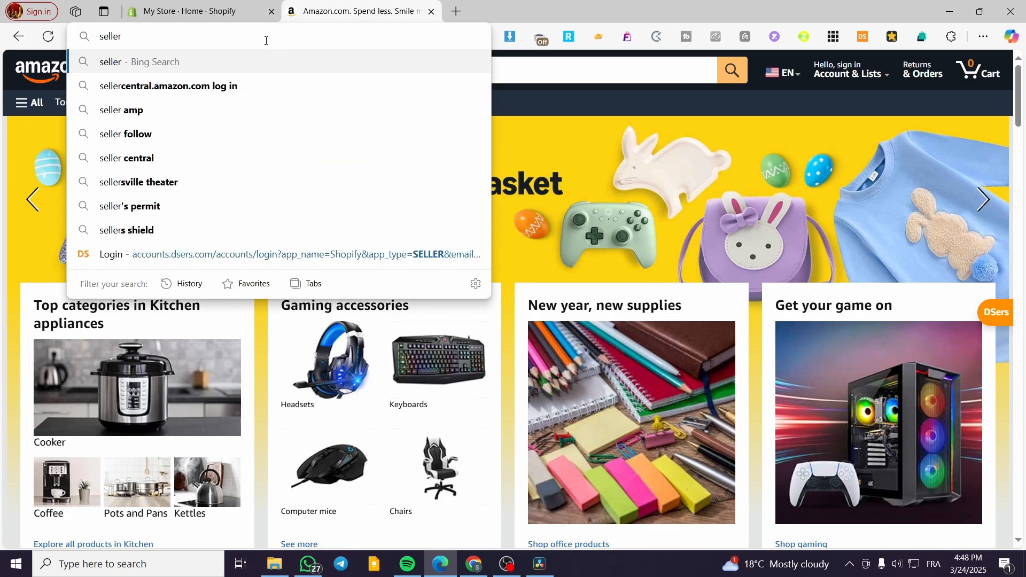
text( amazon)
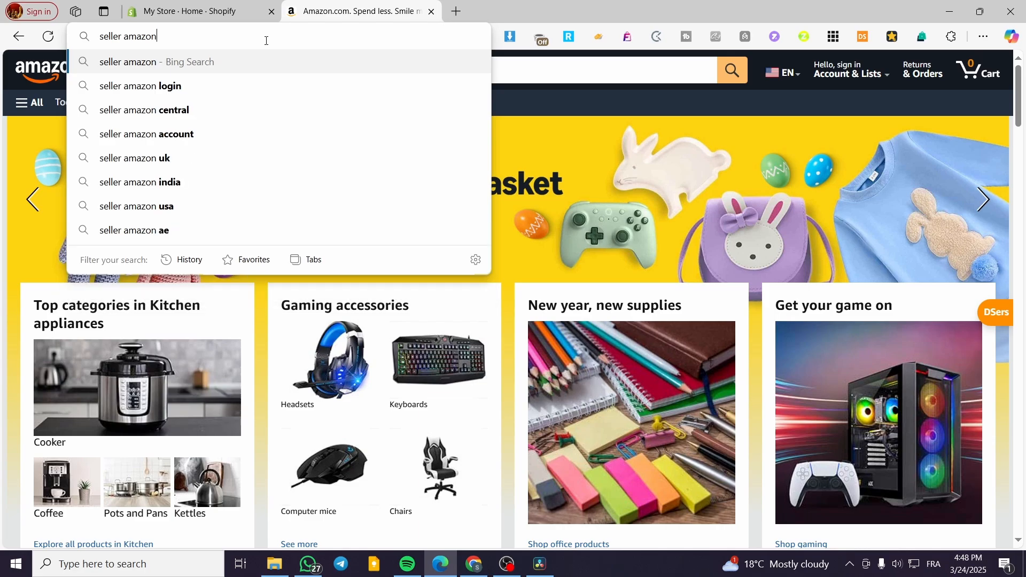
key(Return)
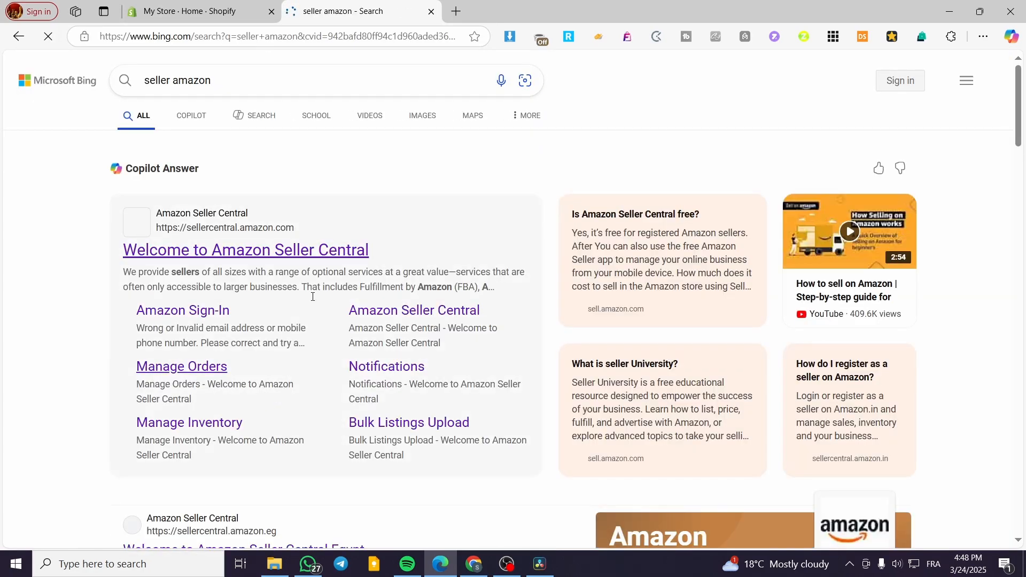
click(327, 256)
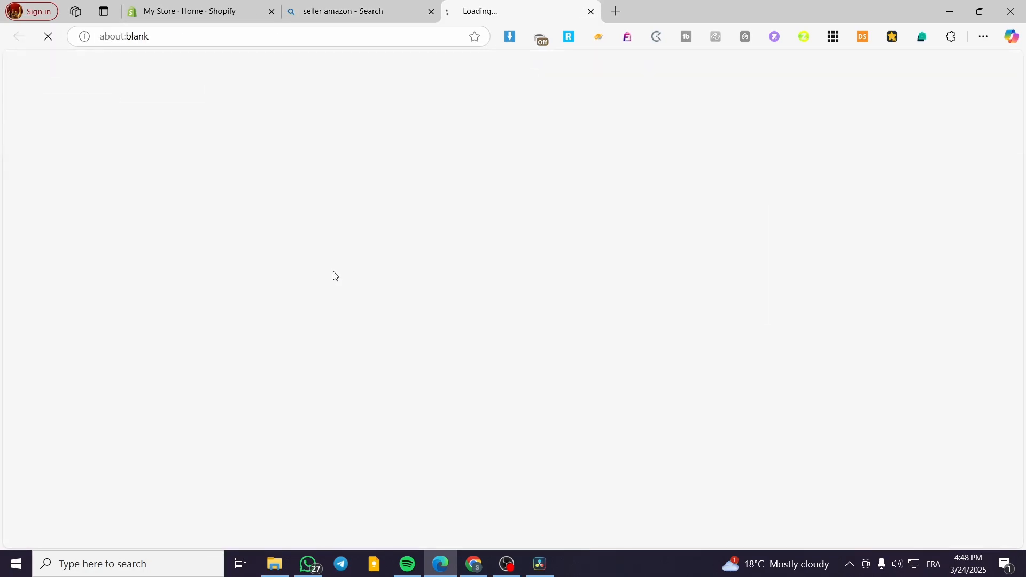
- Load amazon.com in place of the web search results and bring up the Amazon Seller Central page
click(400, 16)
click(218, 38)
text(ama)
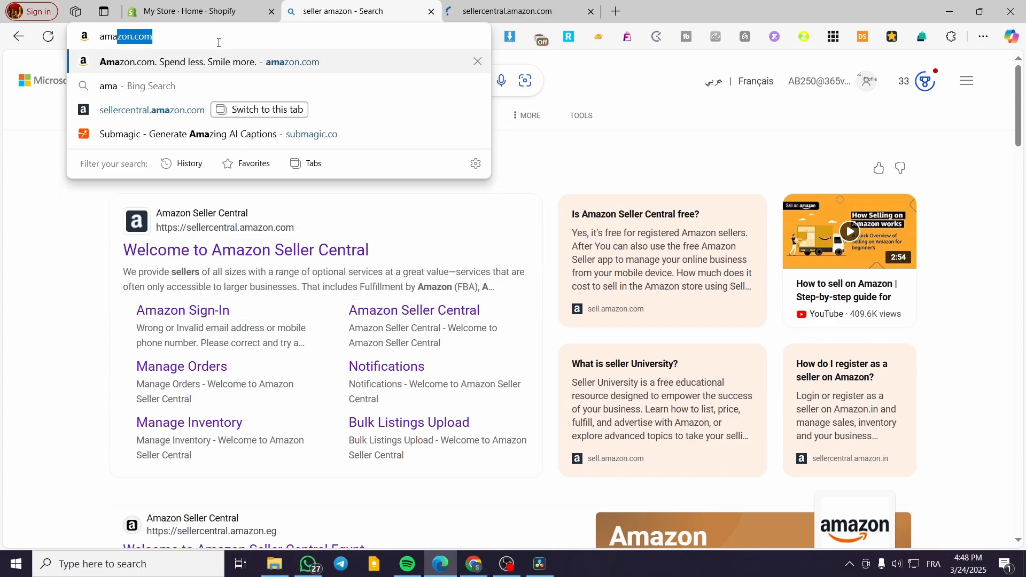
text(zon)
key(Return)
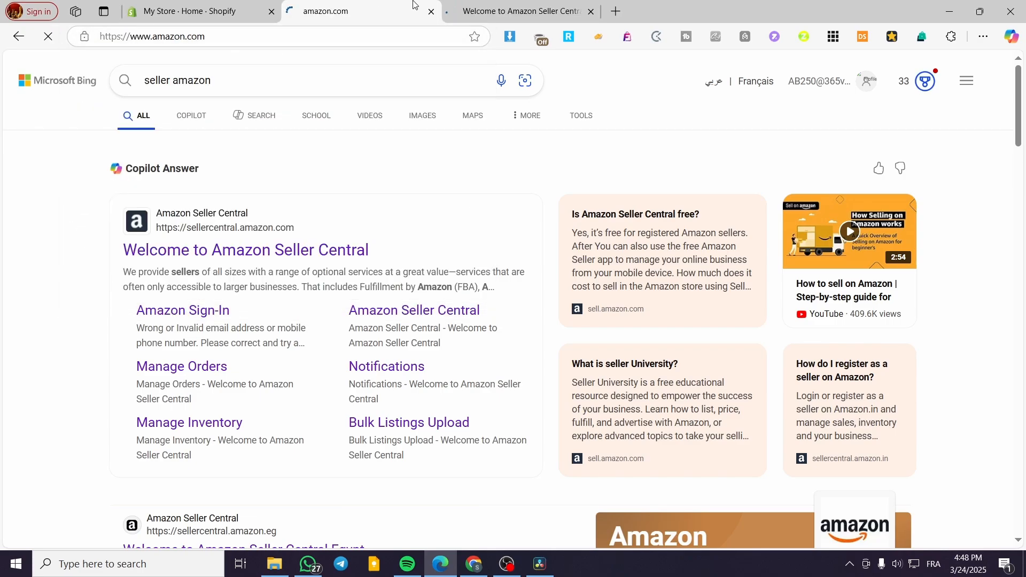
click(508, 11)
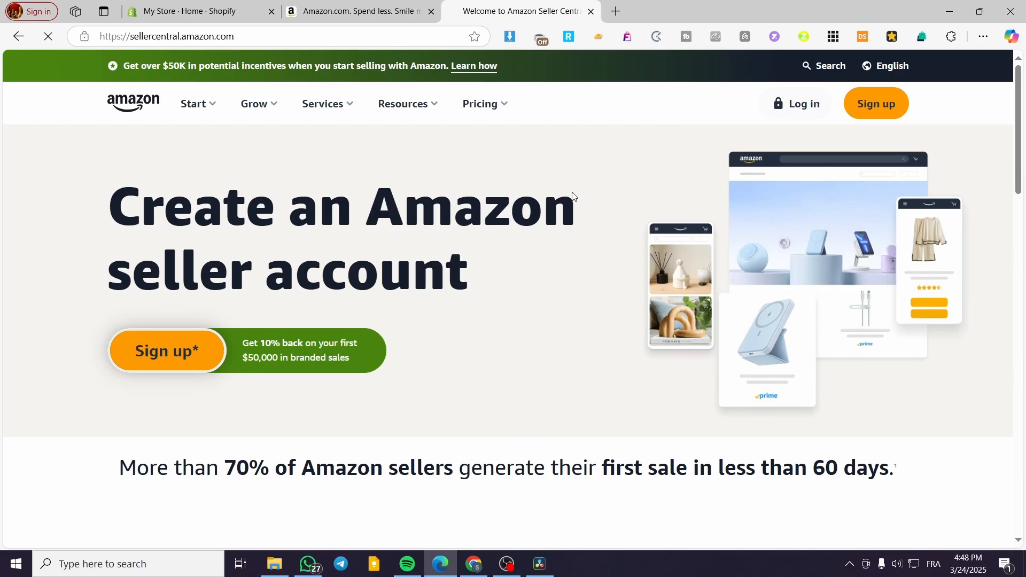
- Search for "amazon" from the Shopify admin and open the results in the Shopify App Store
click(162, 6)
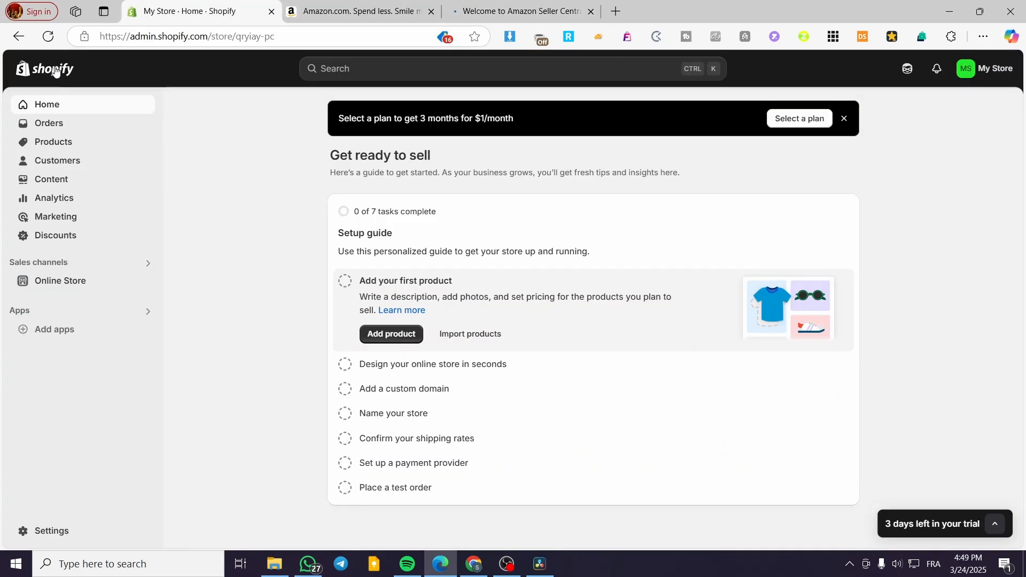
click(406, 75)
text(amazon)
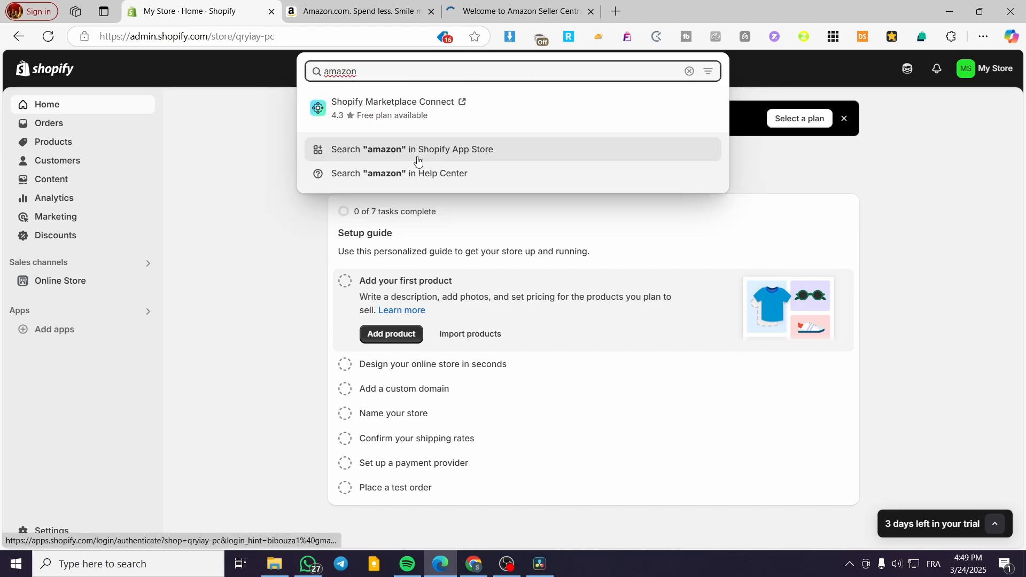
click(417, 160)
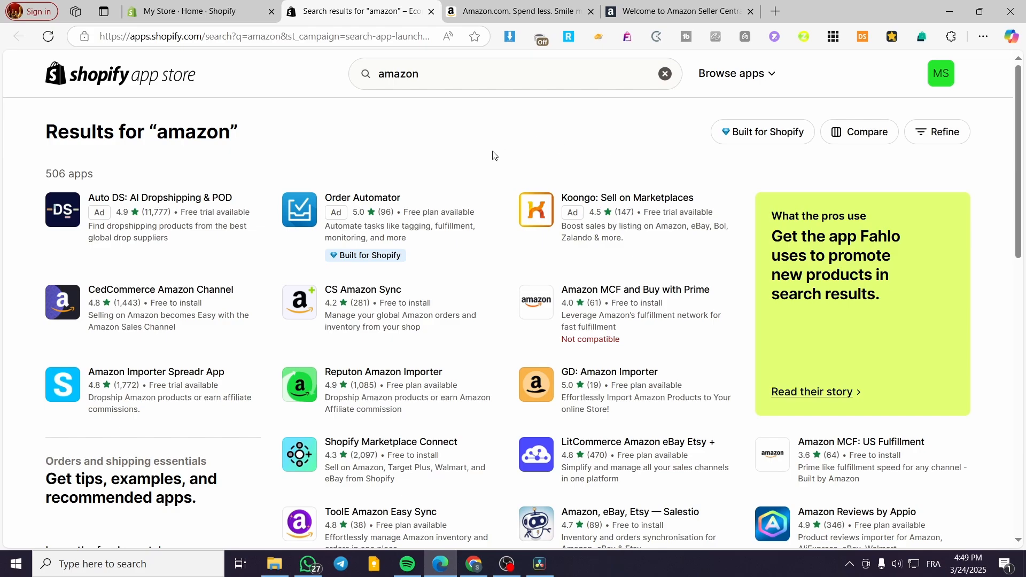
- Examine the Amazon-related apps in the Shopify App Store results, glancing at the Amazon homepage product categories in between
scroll(753, 193, down, 4)
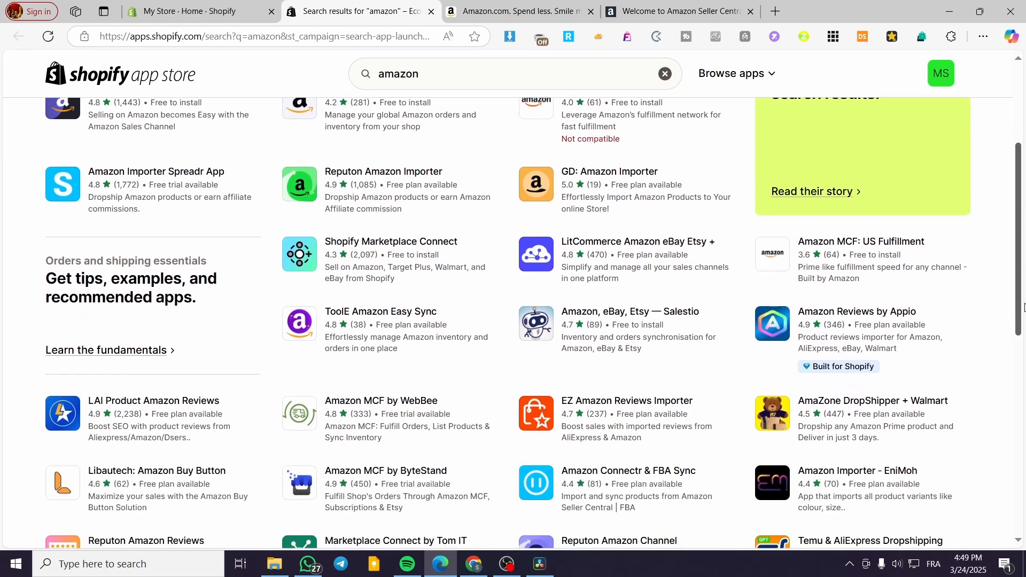
scroll(1023, 329, down, 3)
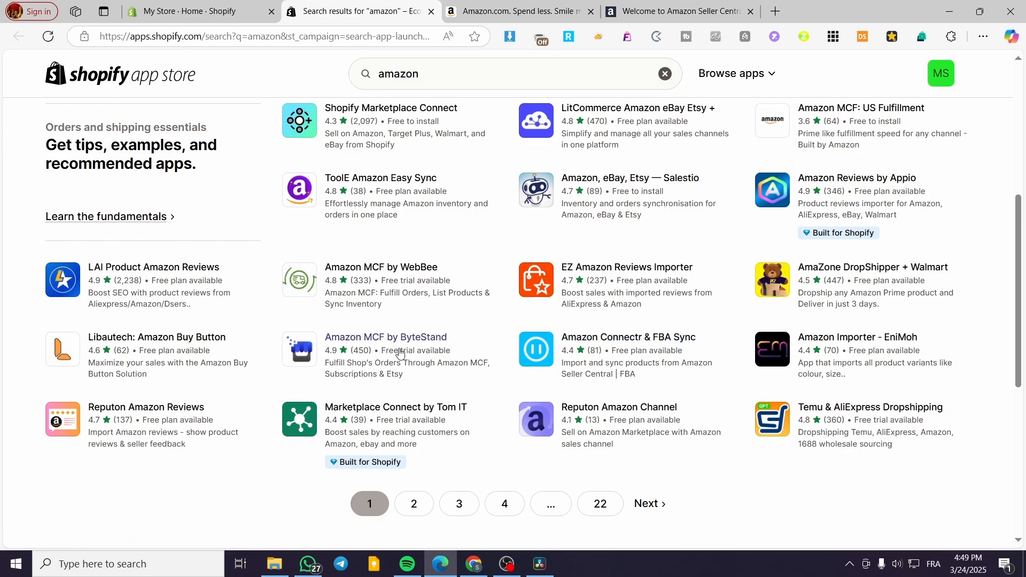
scroll(401, 355, up, 2)
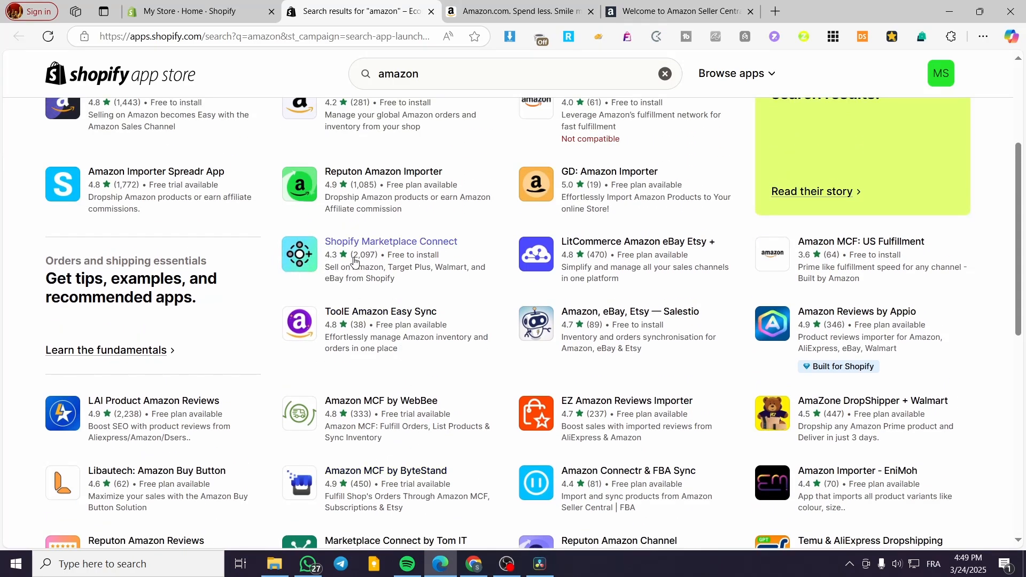
scroll(374, 291, up, 1)
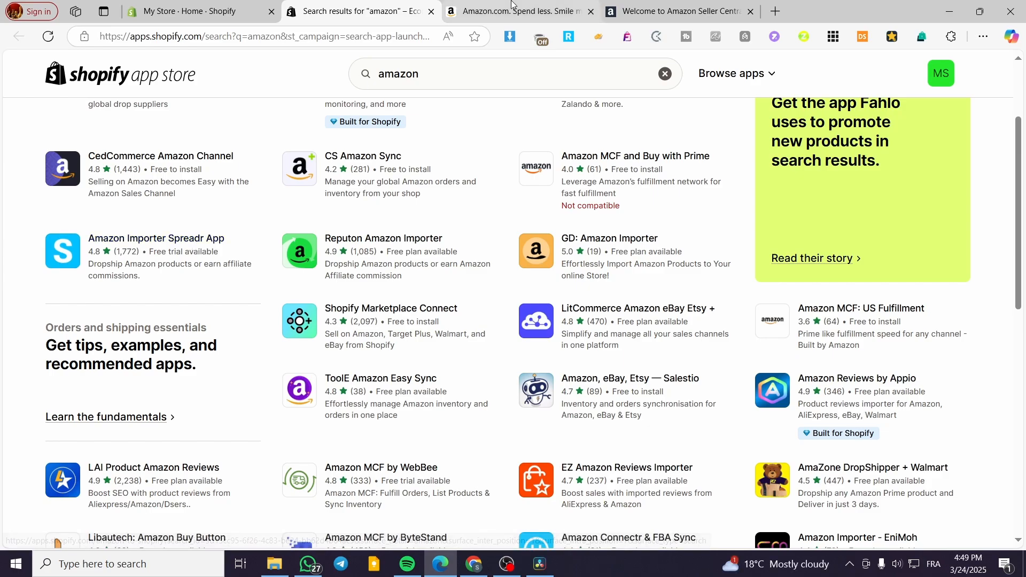
key(ctrl+Tab)
scroll(667, 417, down, 4)
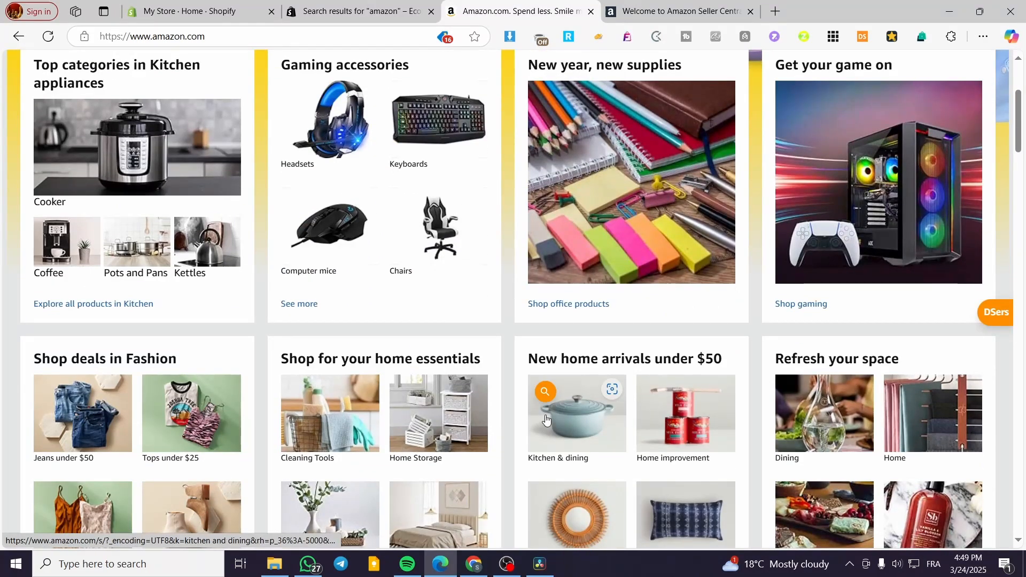
scroll(666, 416, down, 3)
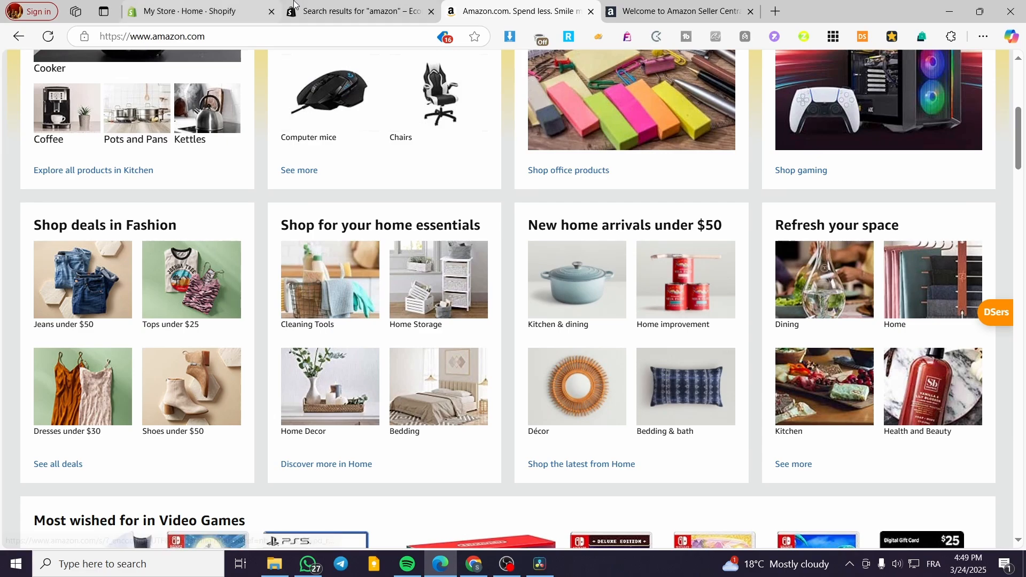
click(328, 10)
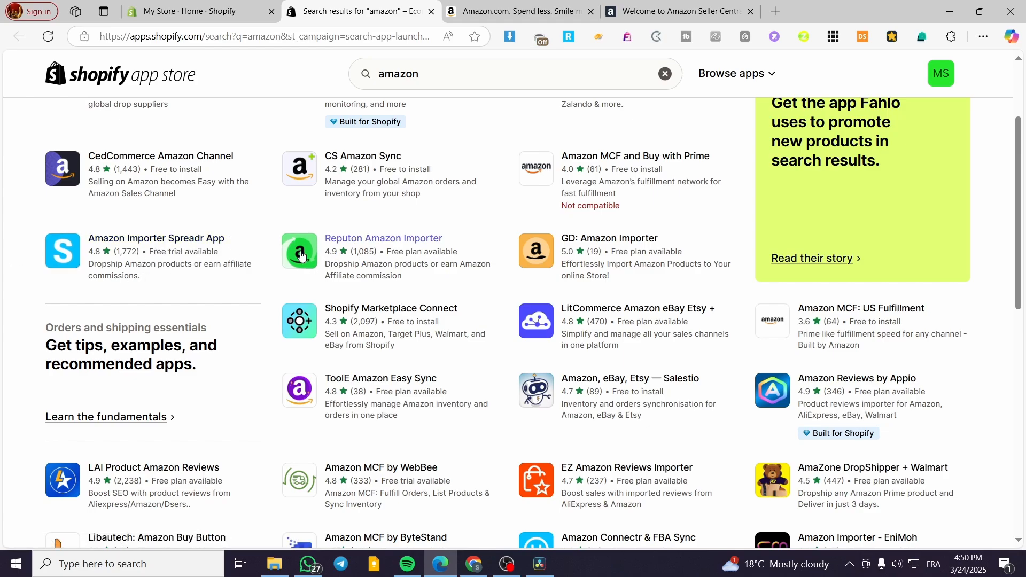
- Open the Shopify Marketplace Connect listing from the "amazon" results in the Shopify App Store
click(197, 7)
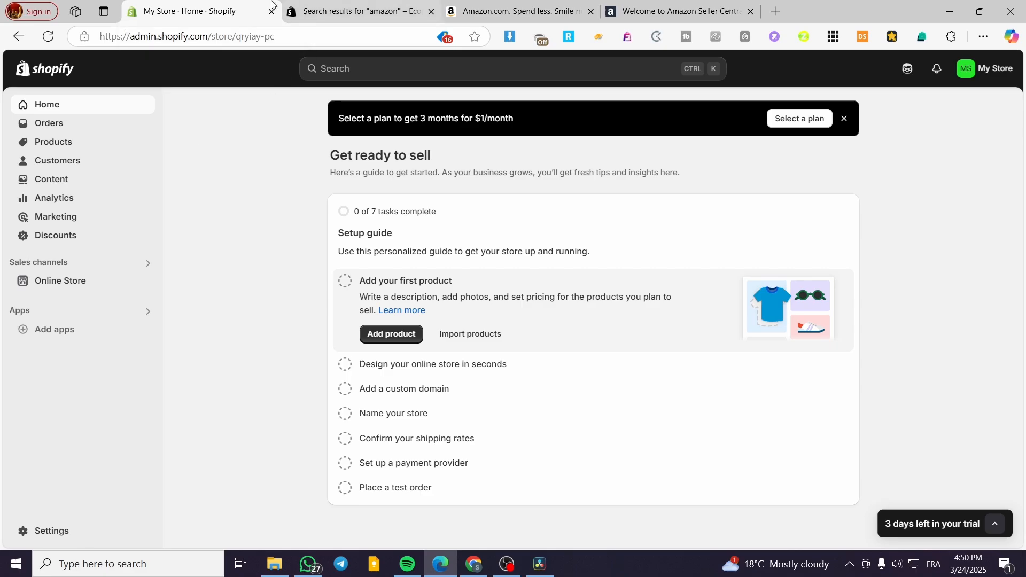
click(399, 4)
click(379, 310)
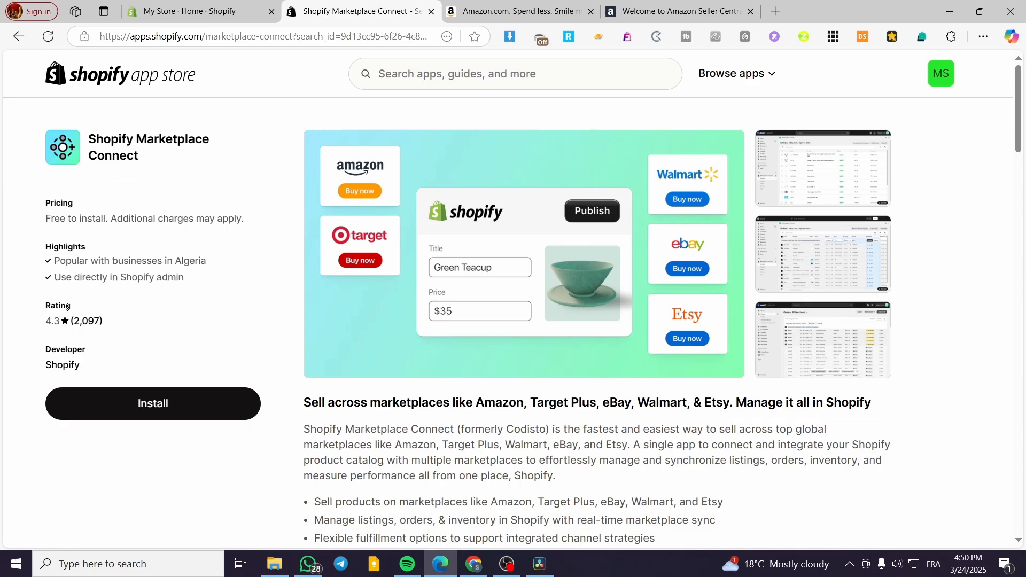
- Install Shopify Marketplace Connect on the store and pin it among the admin's apps
click(161, 418)
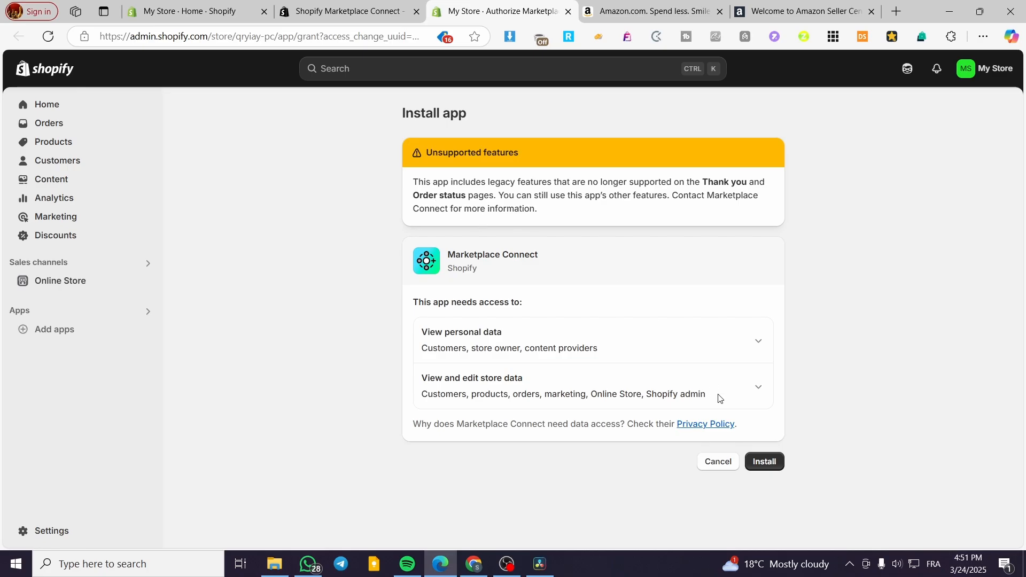
click(766, 463)
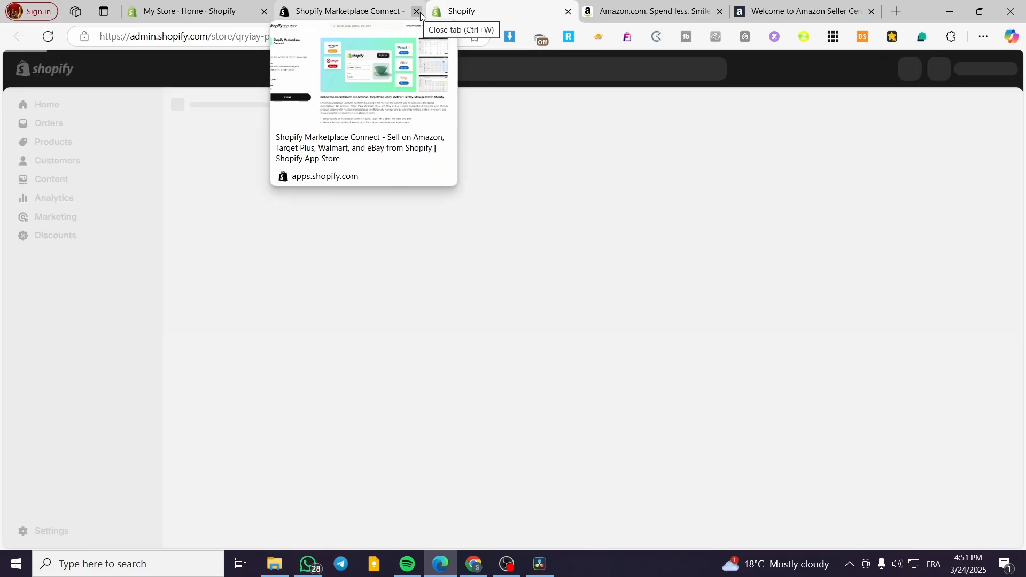
click(418, 11)
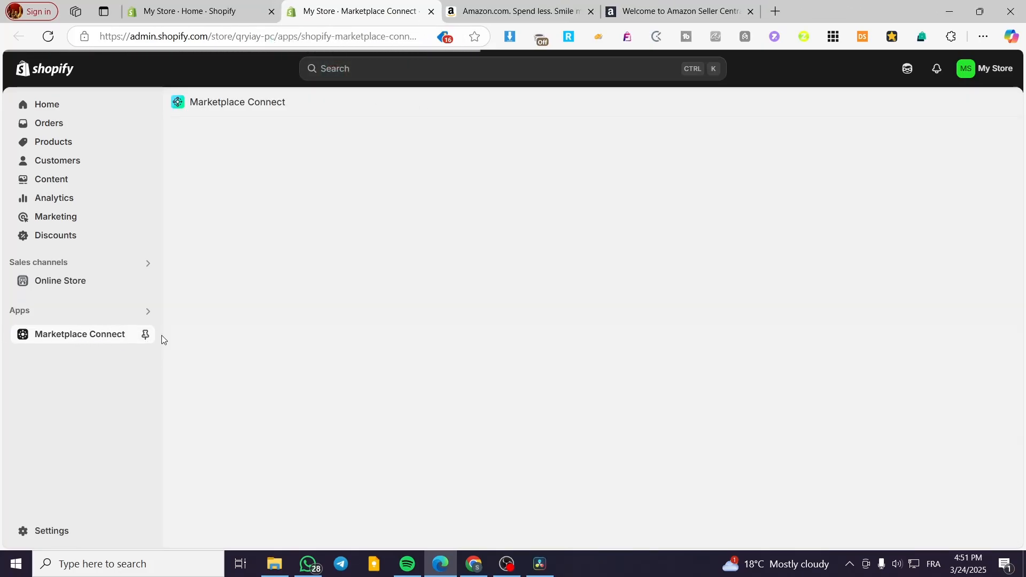
click(145, 334)
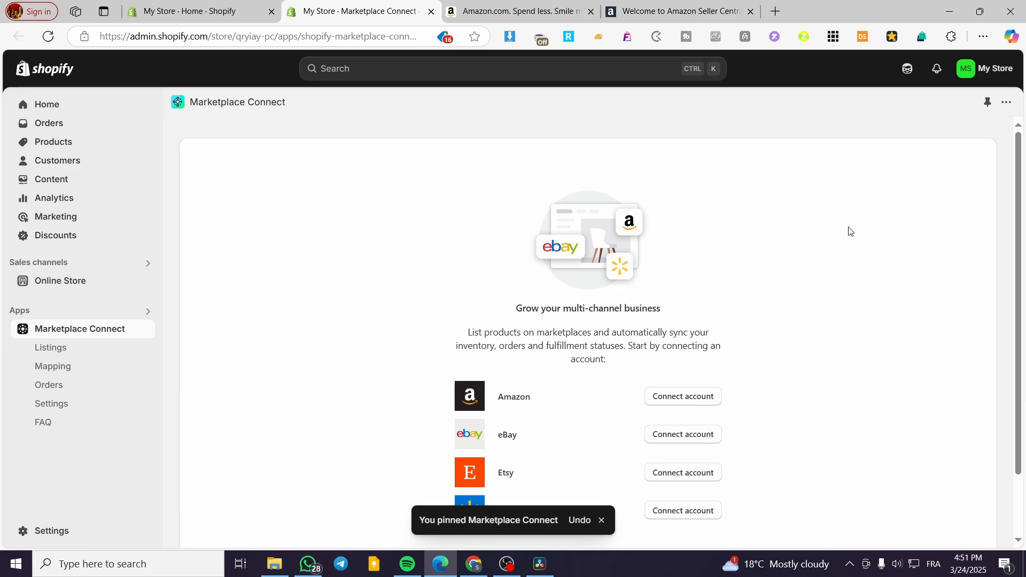
- Start a new Amazon connection in Marketplace Connect and review its seller account requirements alongside the Amazon Seller Central page
scroll(677, 251, down, 2)
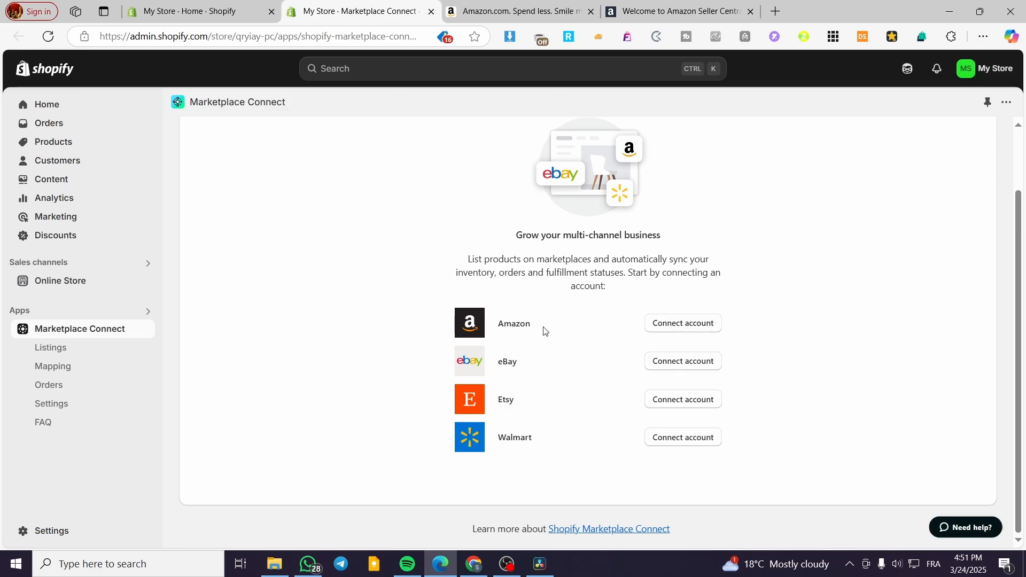
click(688, 327)
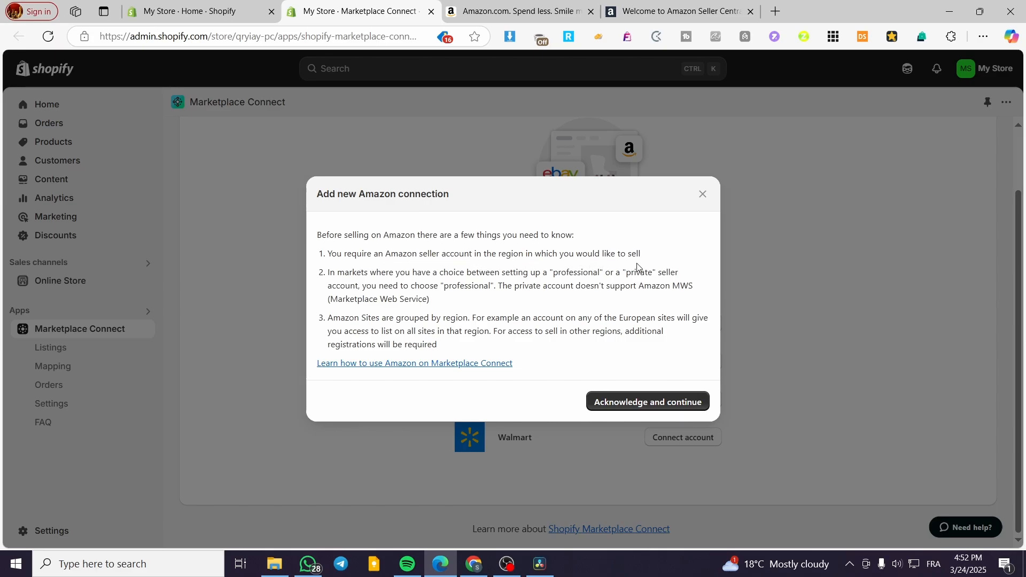
click(676, 11)
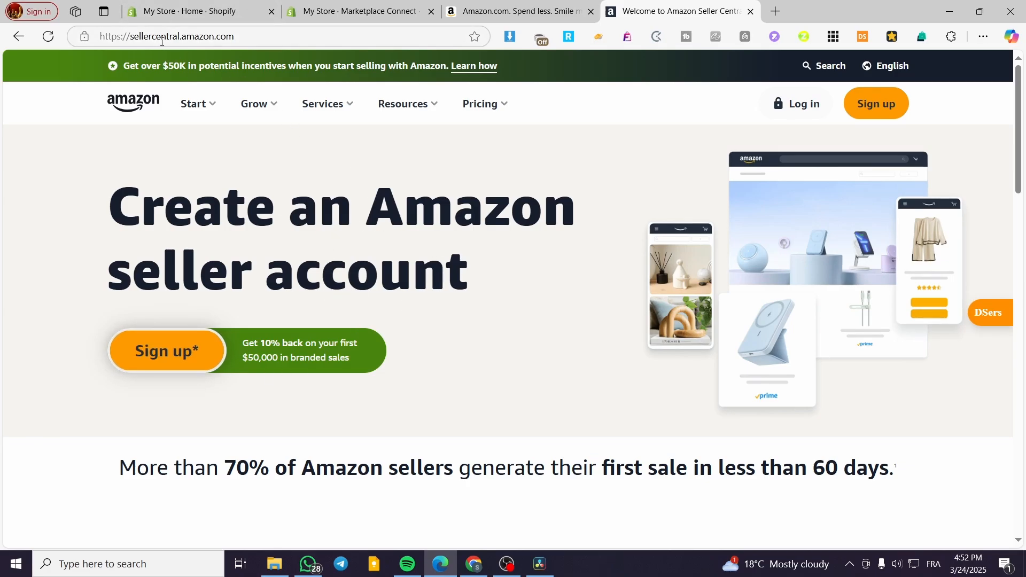
click(355, 13)
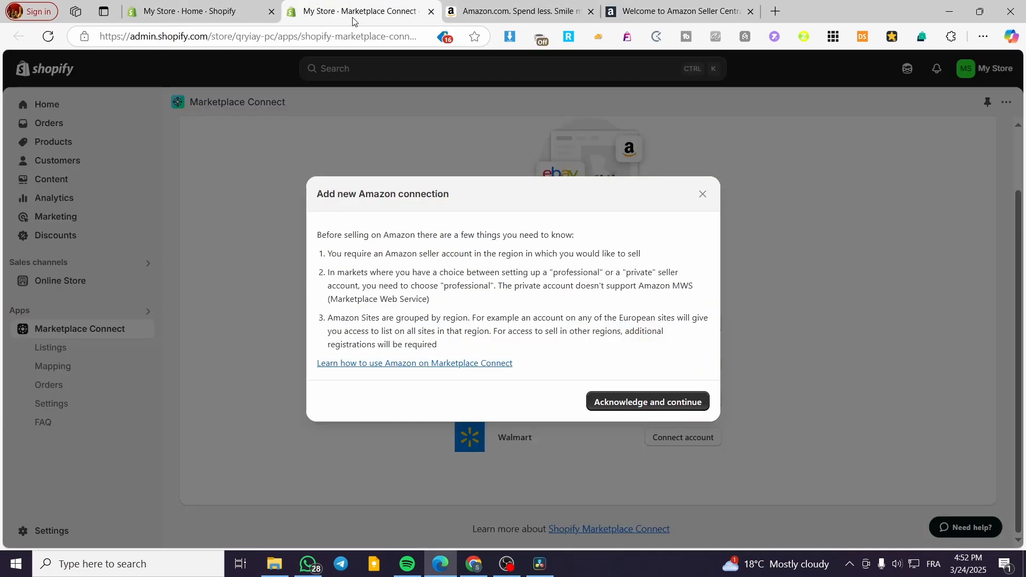
click(659, 8)
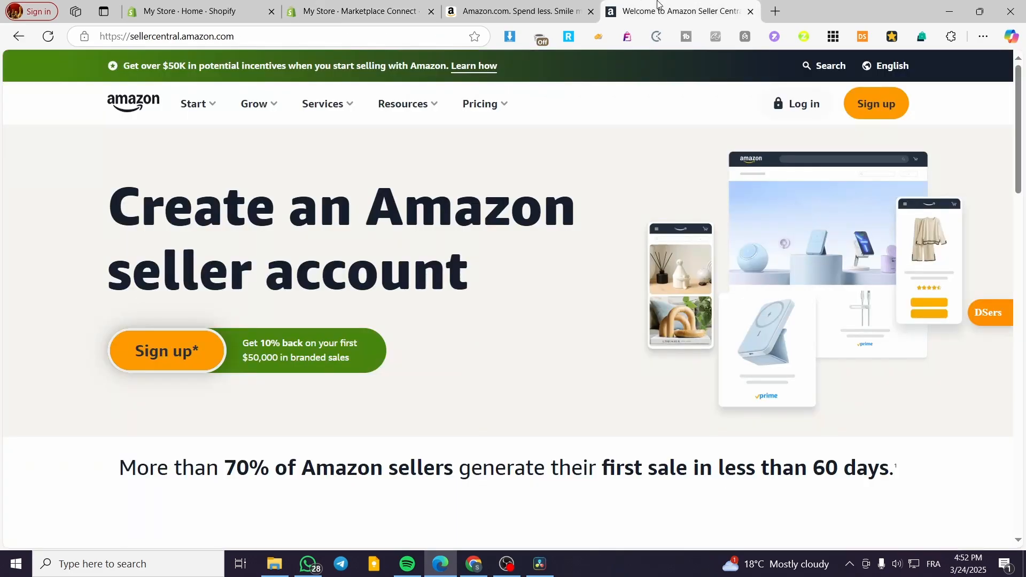
click(325, 7)
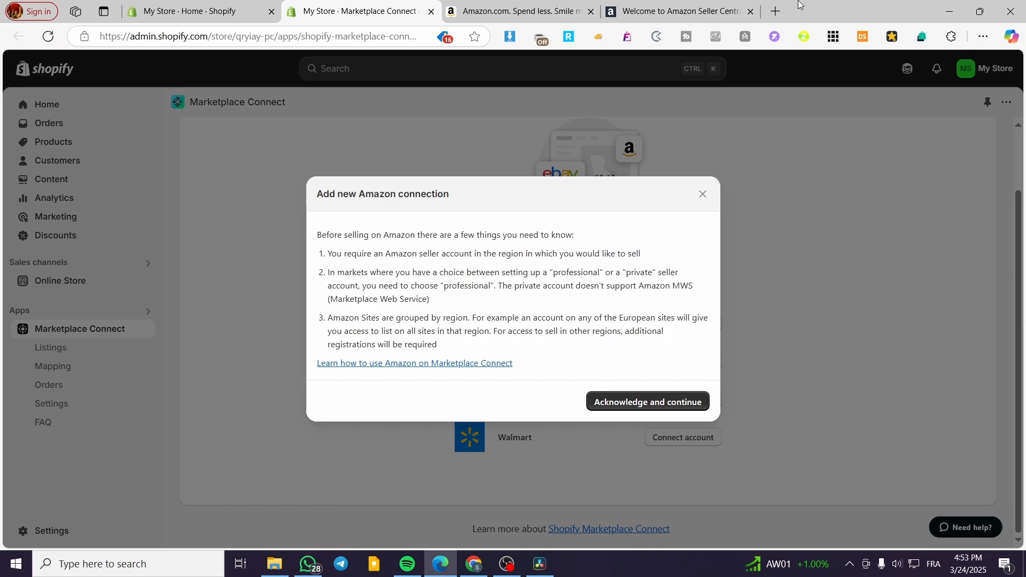
click(686, 7)
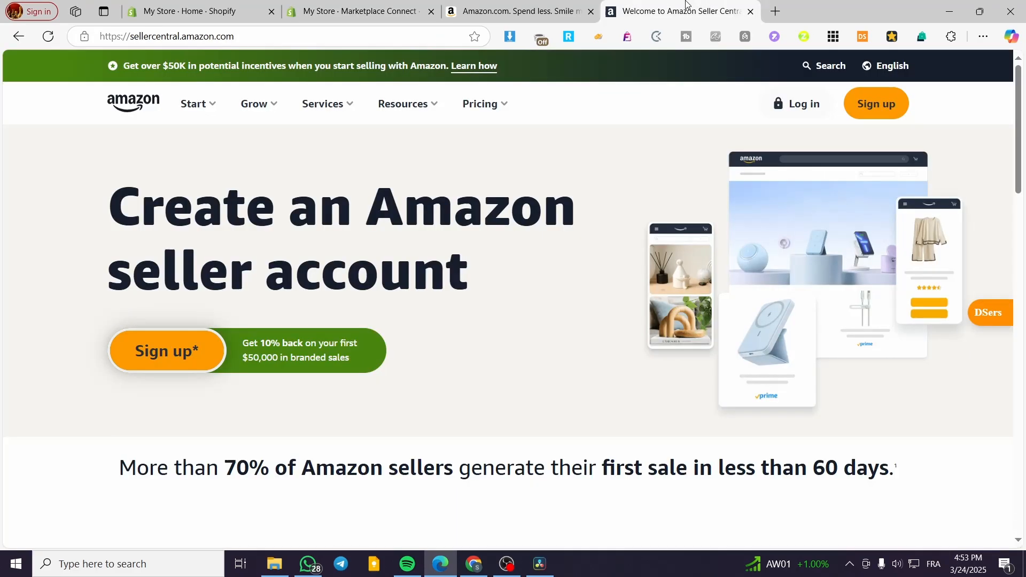
click(405, 5)
- Acknowledge the requirements, try connecting the Amazon.com marketplace, and dismiss the Seller Central sign-in and connection dialog
click(695, 410)
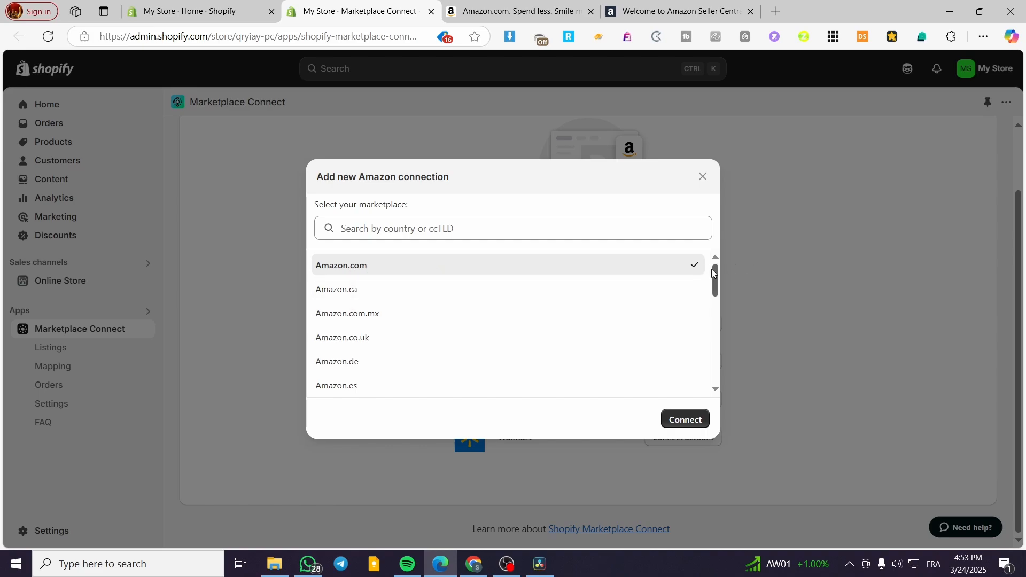
drag(714, 273, 682, 253)
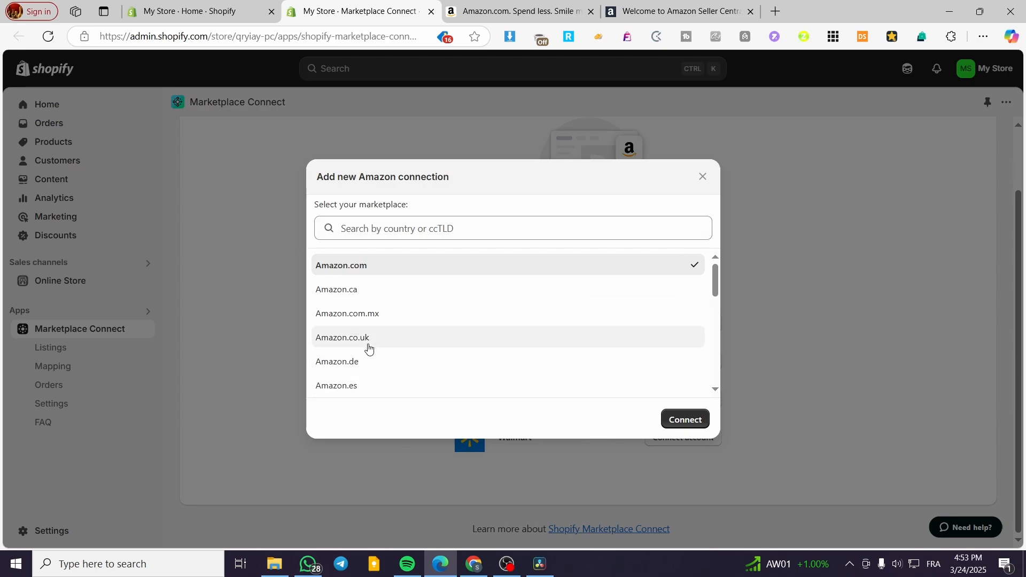
click(704, 425)
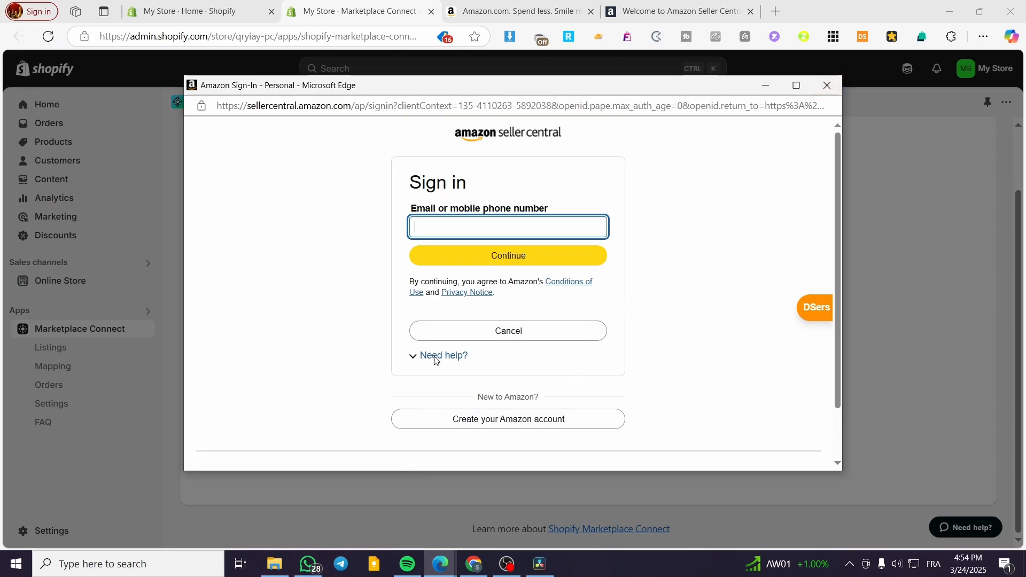
click(827, 85)
click(707, 180)
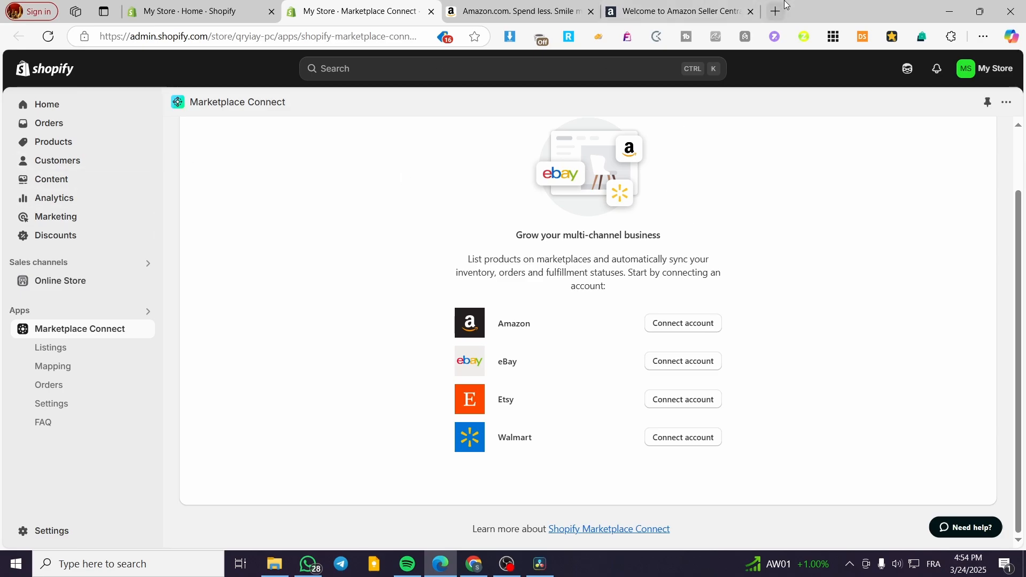
- Examine Marketplace Connect's Listings, Mapping and Orders pages, including the Amazon offer and description attribute mappings
click(102, 352)
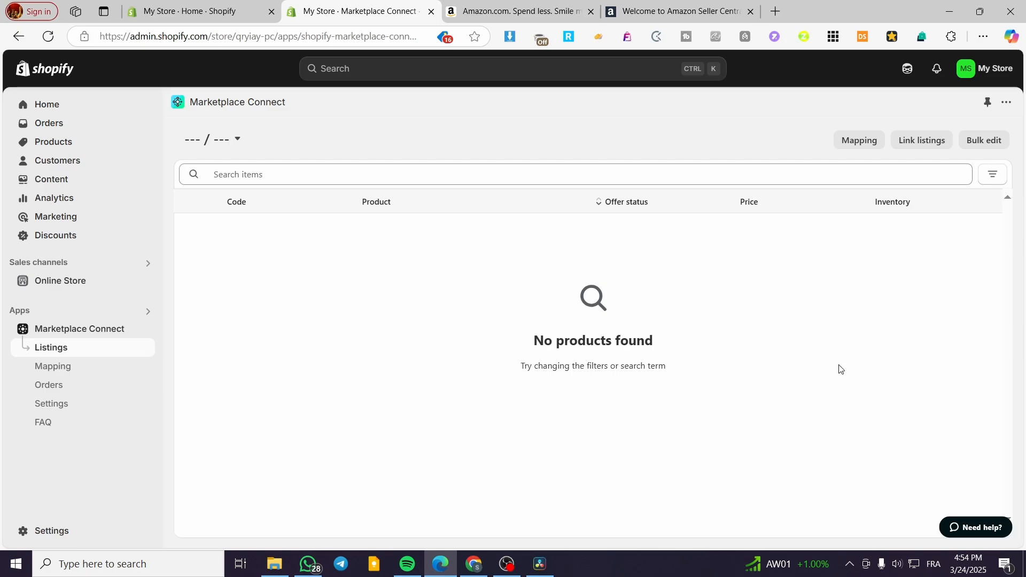
click(65, 367)
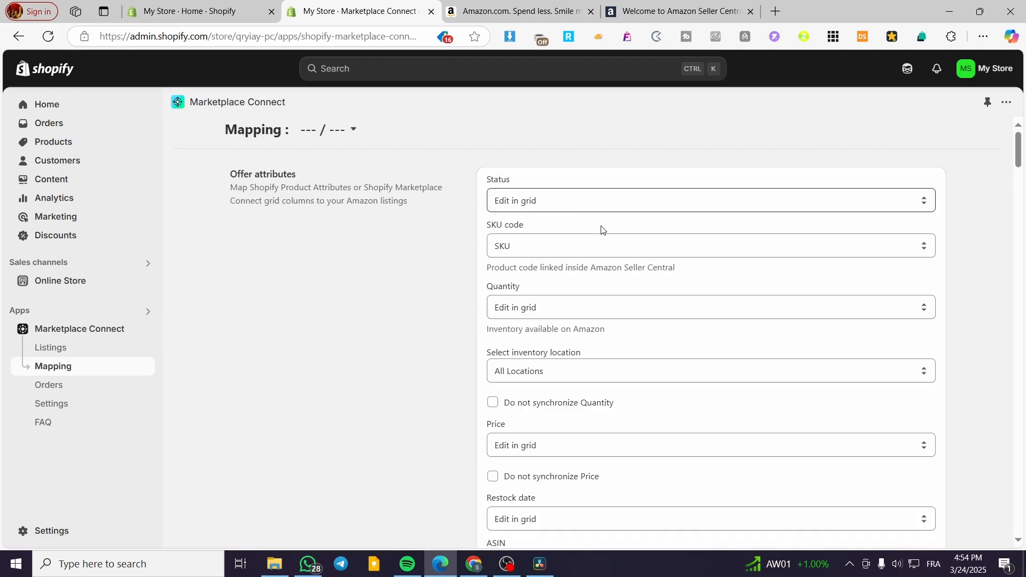
scroll(636, 417, down, 11)
scroll(661, 459, up, 11)
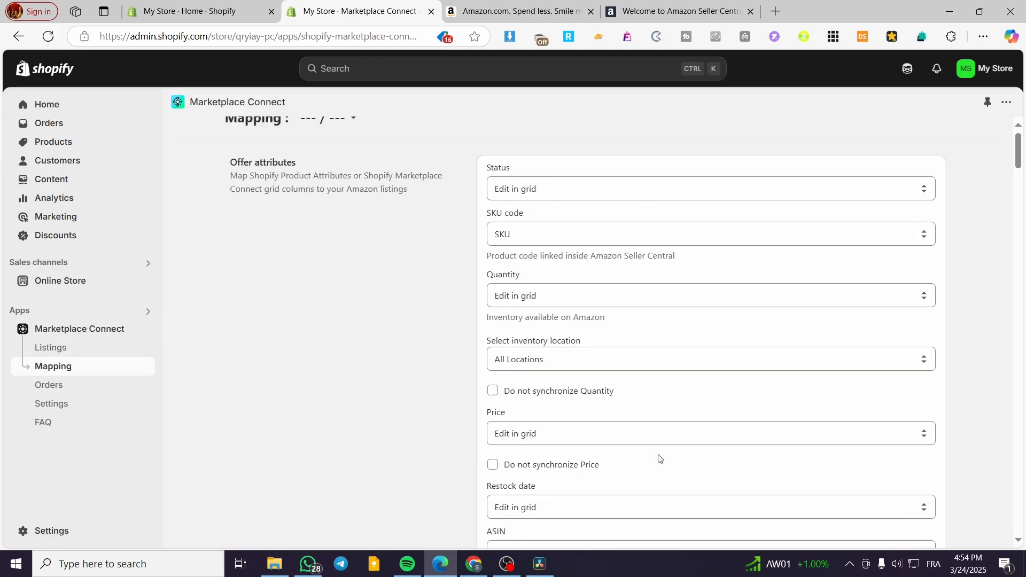
scroll(639, 403, down, 15)
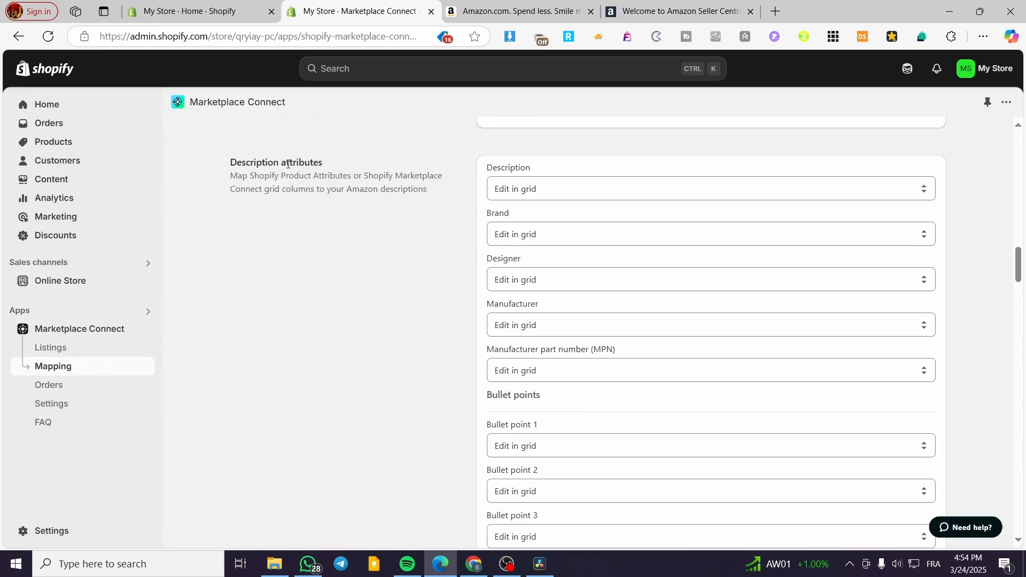
click(83, 389)
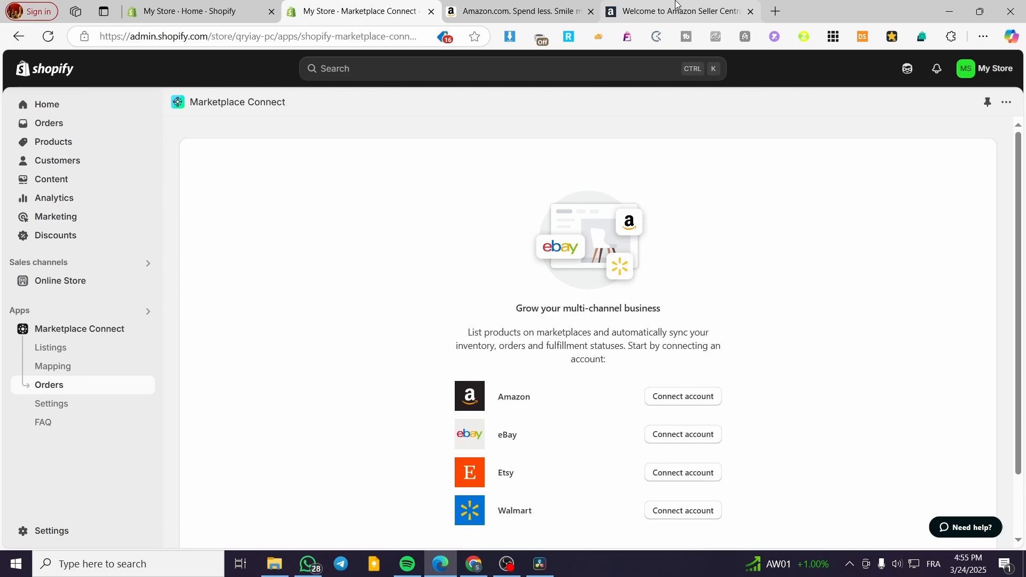
- Open a blank Shopify product form, examine its fields, and return to Marketplace Connect
click(117, 142)
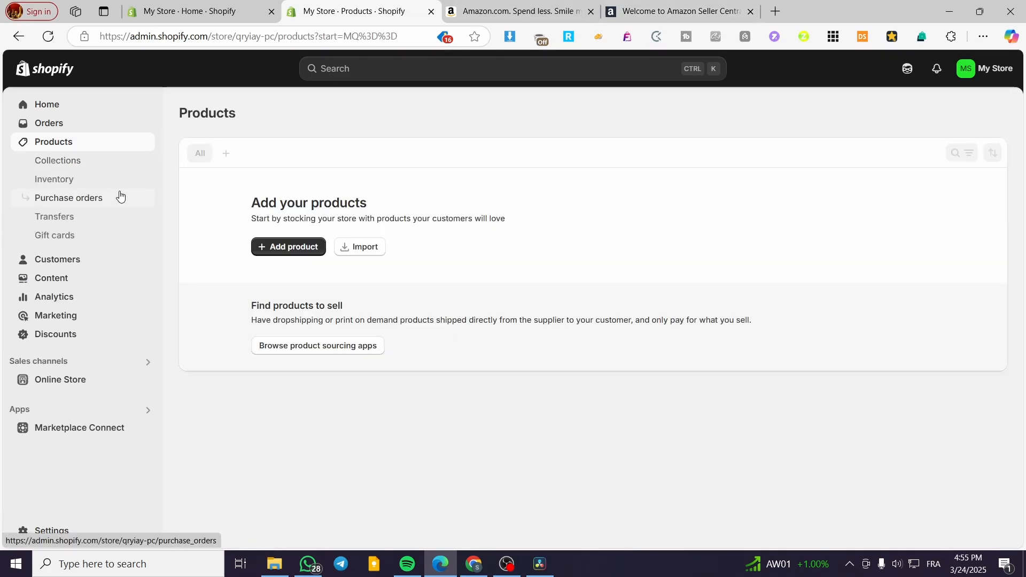
click(292, 274)
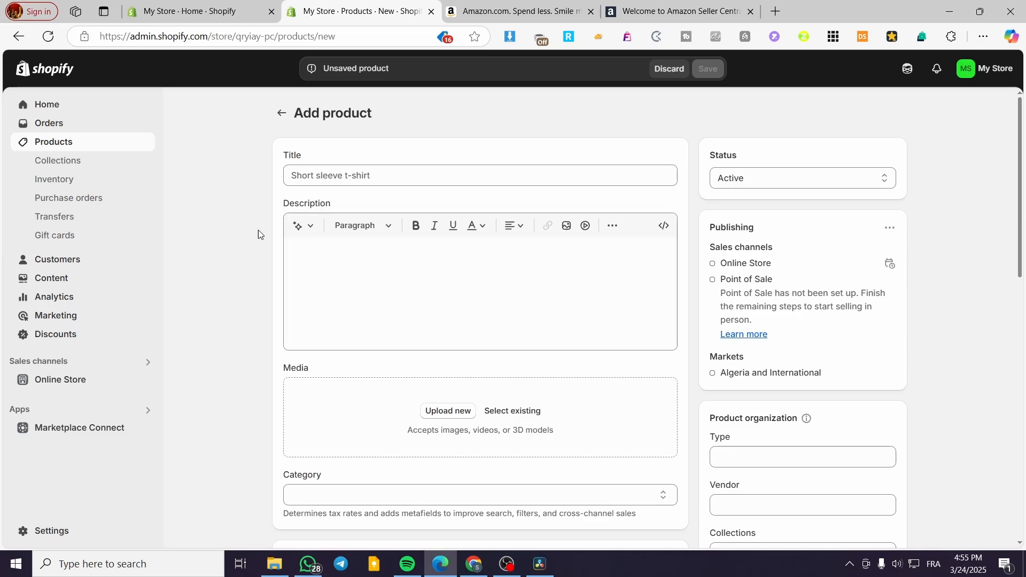
scroll(385, 213, down, 3)
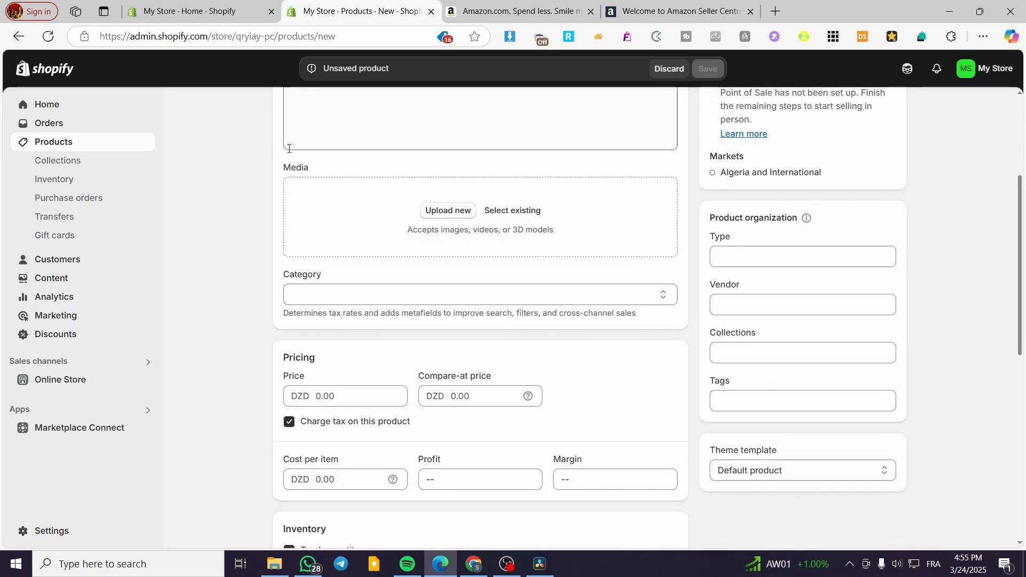
scroll(348, 288, down, 6)
scroll(350, 373, up, 9)
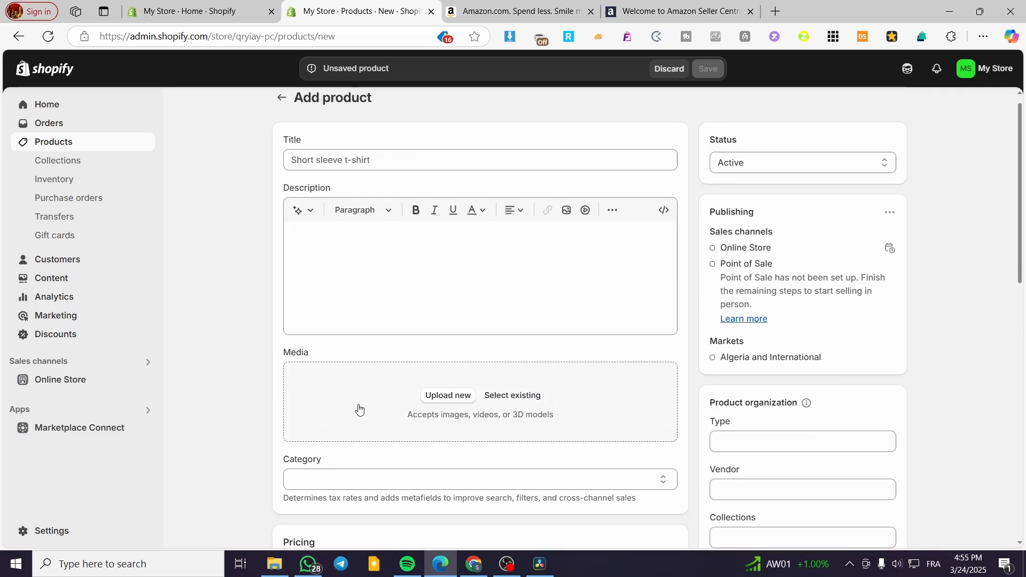
scroll(357, 410, up, 1)
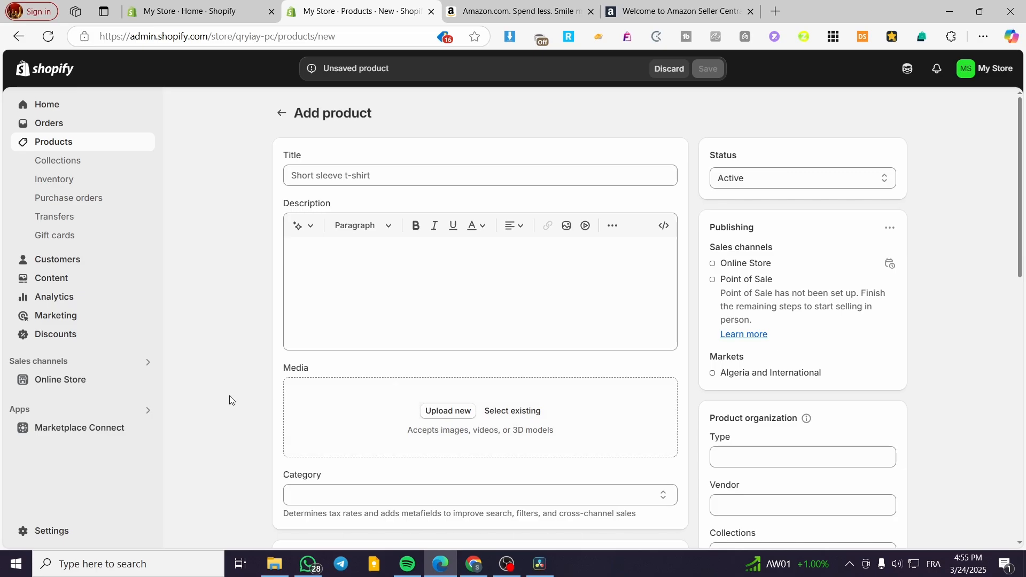
click(24, 429)
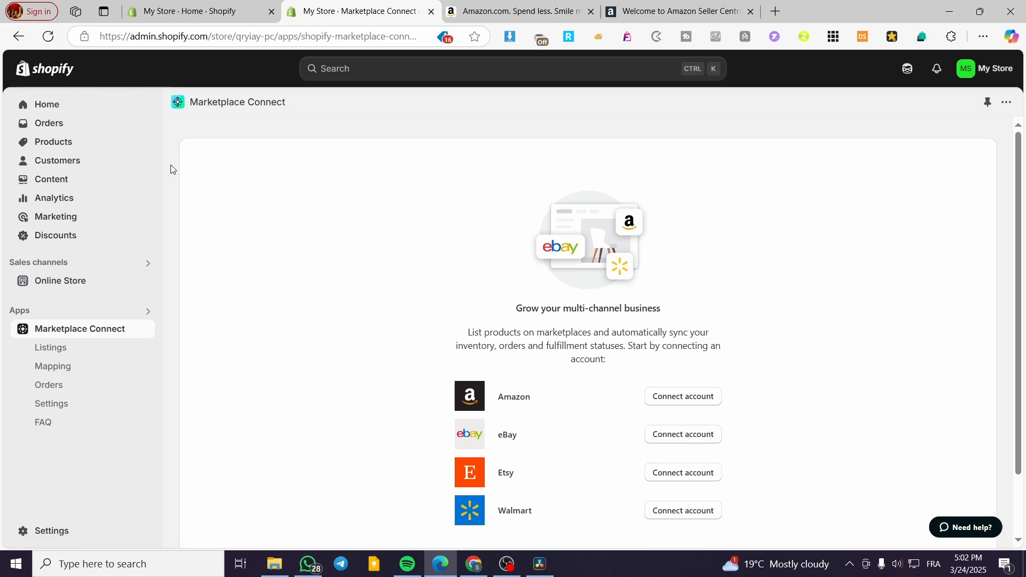
- Open the Acer Nitro KG241Y gaming monitor page from the Amazon homepage's top picks for Algeria
click(497, 4)
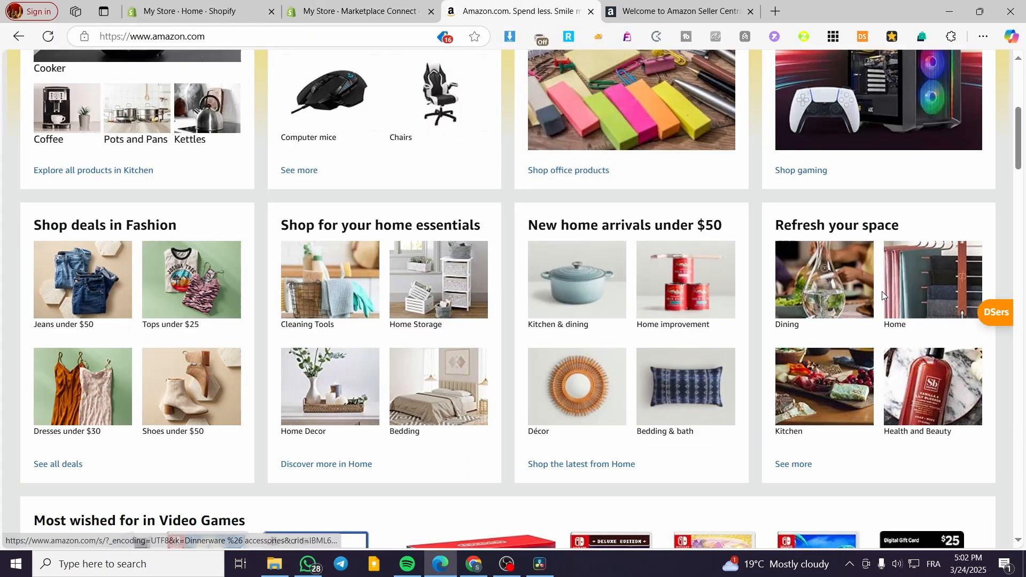
scroll(882, 291, up, 7)
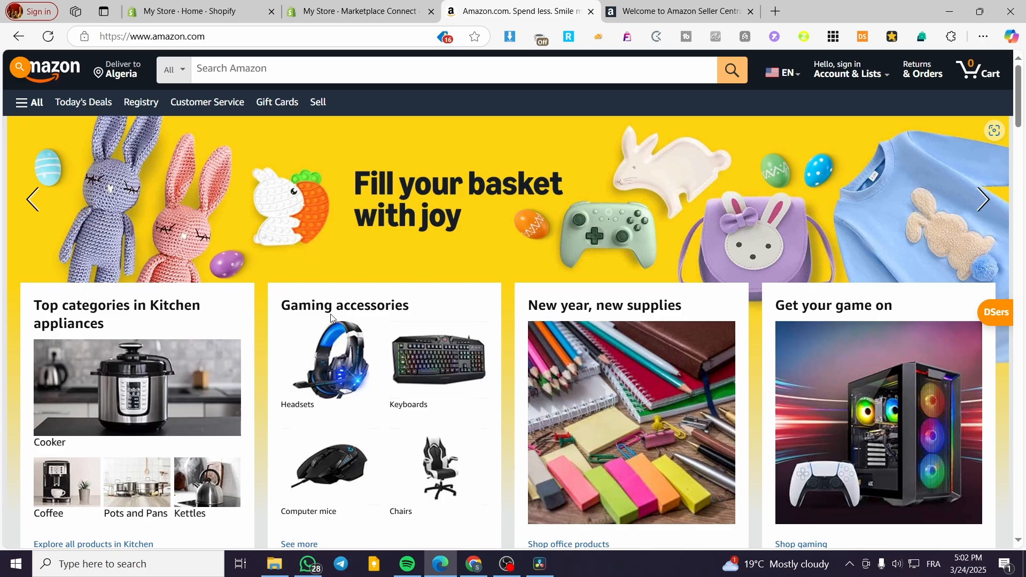
scroll(332, 318, down, 15)
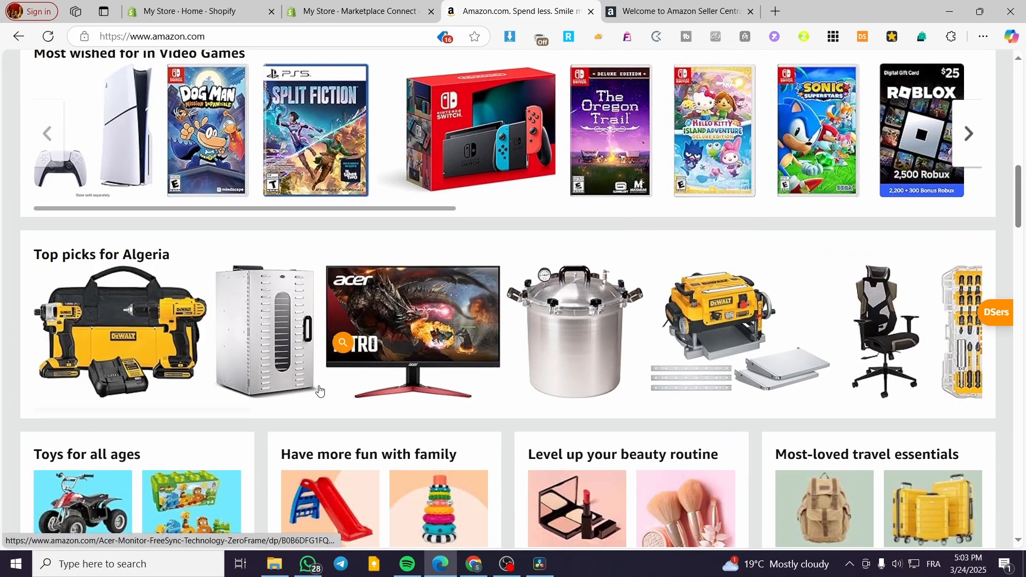
click(427, 352)
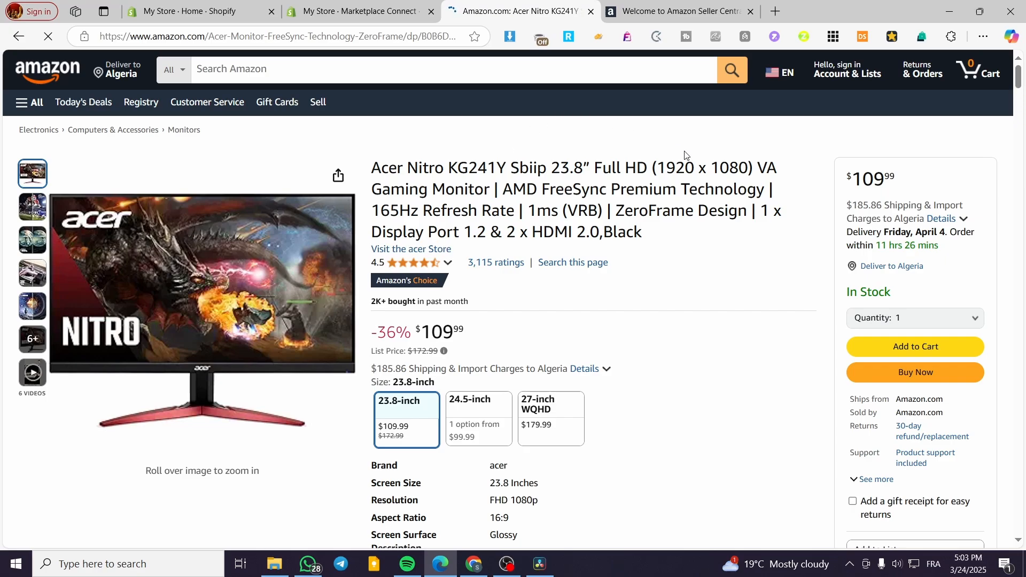
- Examine the Acer monitor's item details and related products, open a related 27-inch Acer Nitro monitor, and return to the original listing
scroll(685, 155, down, 5)
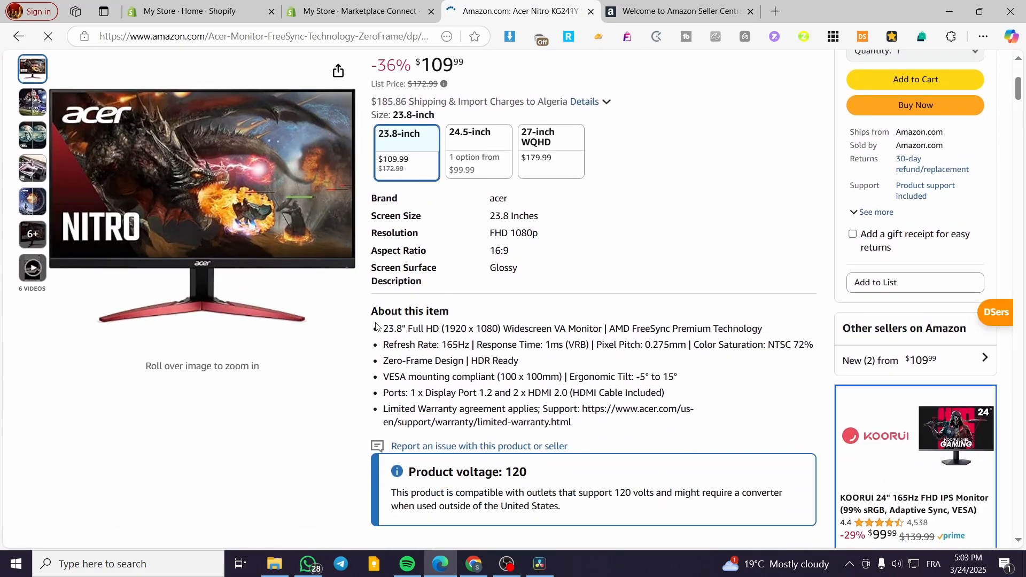
scroll(381, 328, down, 10)
scroll(105, 298, down, 6)
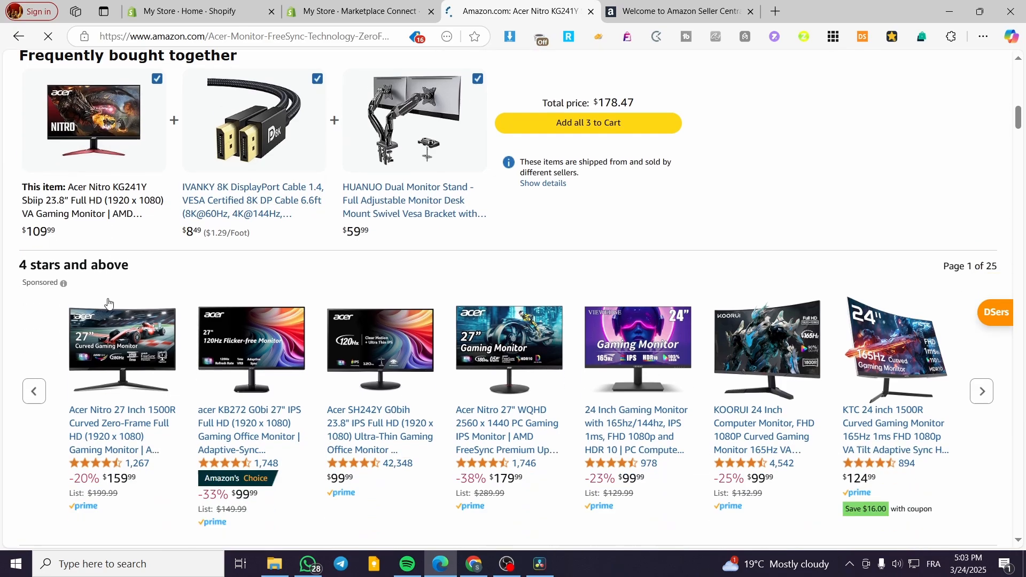
click(167, 316)
click(9, 36)
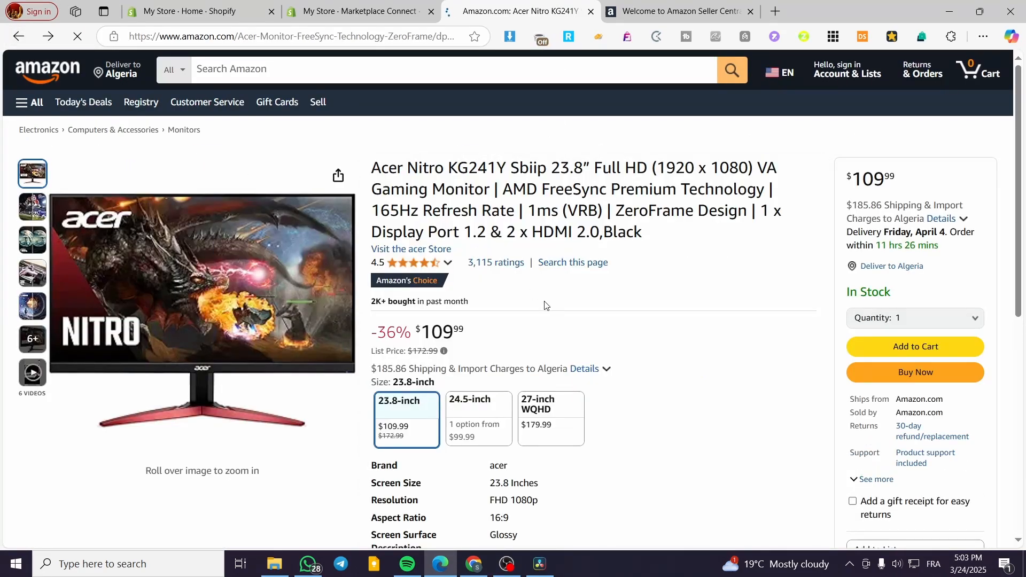
- Examine the Acer monitor listing's technical details and product description, and open the Acer brand store on Amazon
scroll(442, 233, down, 15)
scroll(378, 256, down, 20)
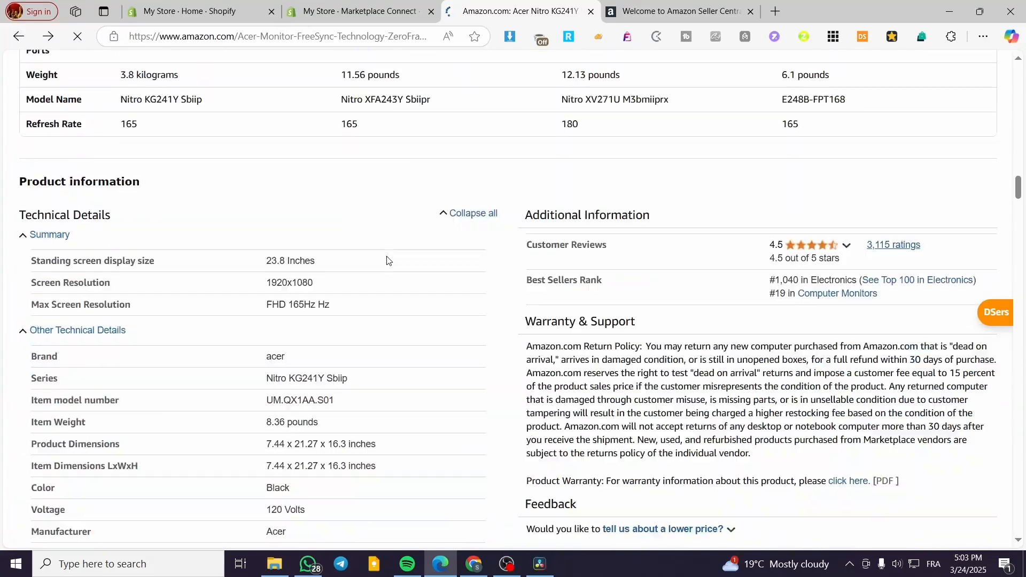
scroll(377, 256, down, 5)
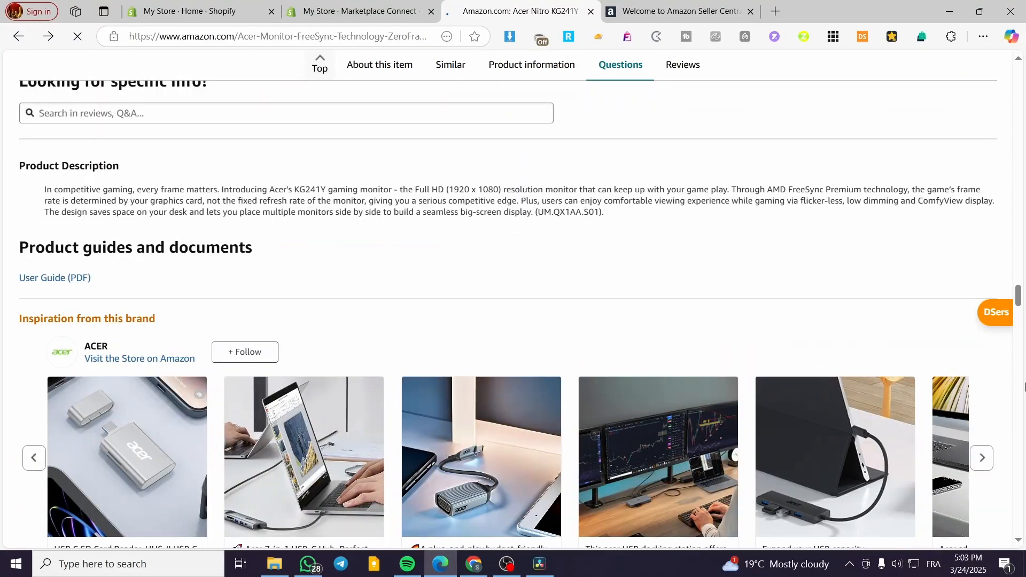
drag(1018, 306, 1010, 326)
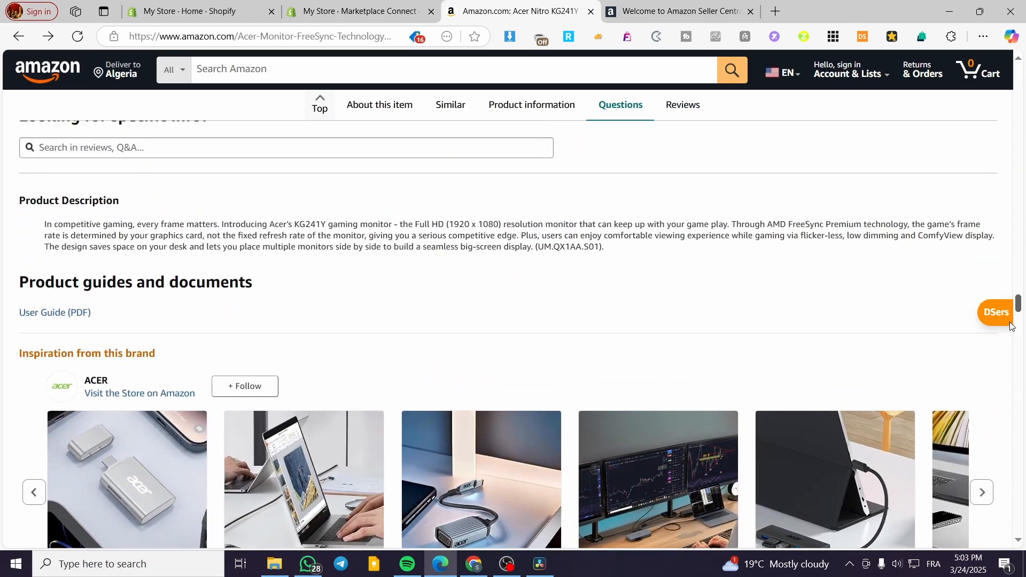
click(99, 386)
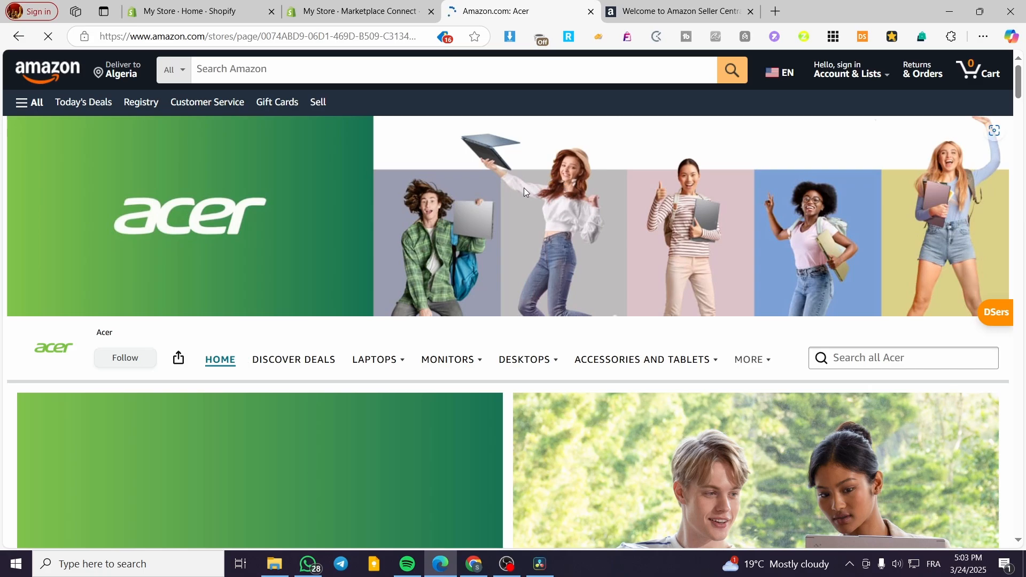
- Examine the Acer brand store's banner, product categories and featured products
scroll(825, 226, down, 10)
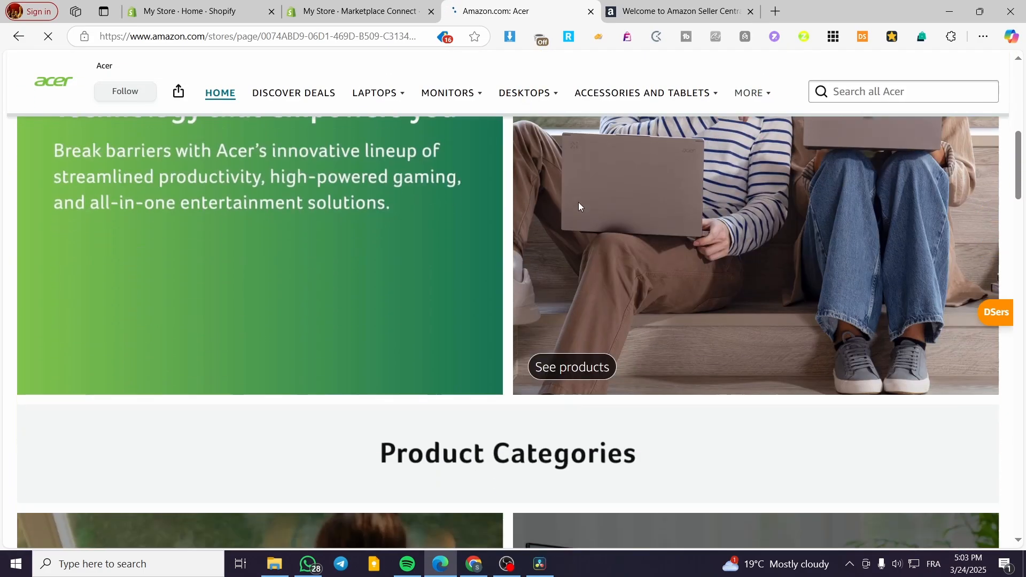
scroll(579, 193, down, 6)
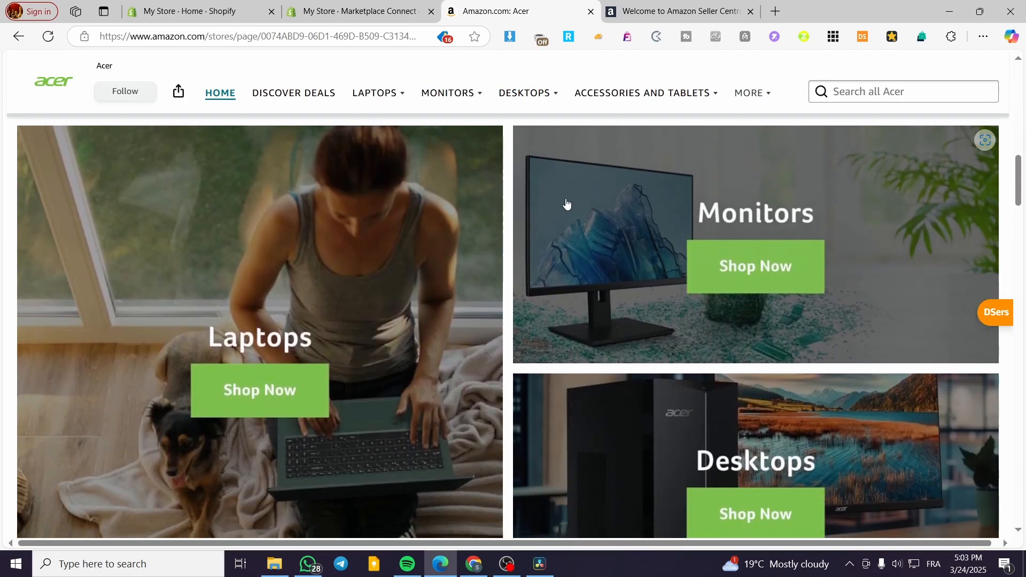
scroll(893, 282, down, 7)
scroll(659, 289, up, 9)
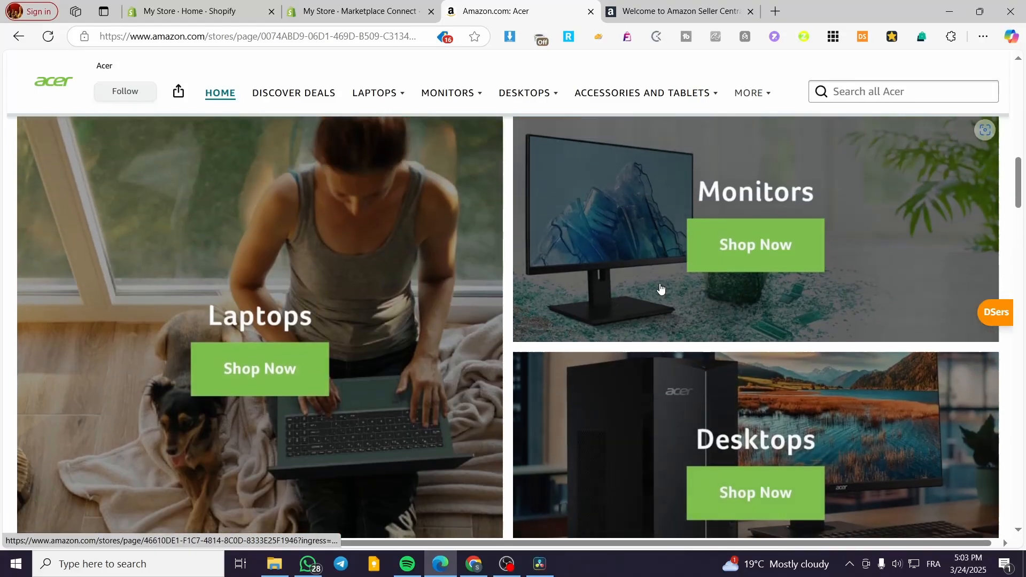
scroll(316, 292, down, 1)
scroll(316, 293, down, 15)
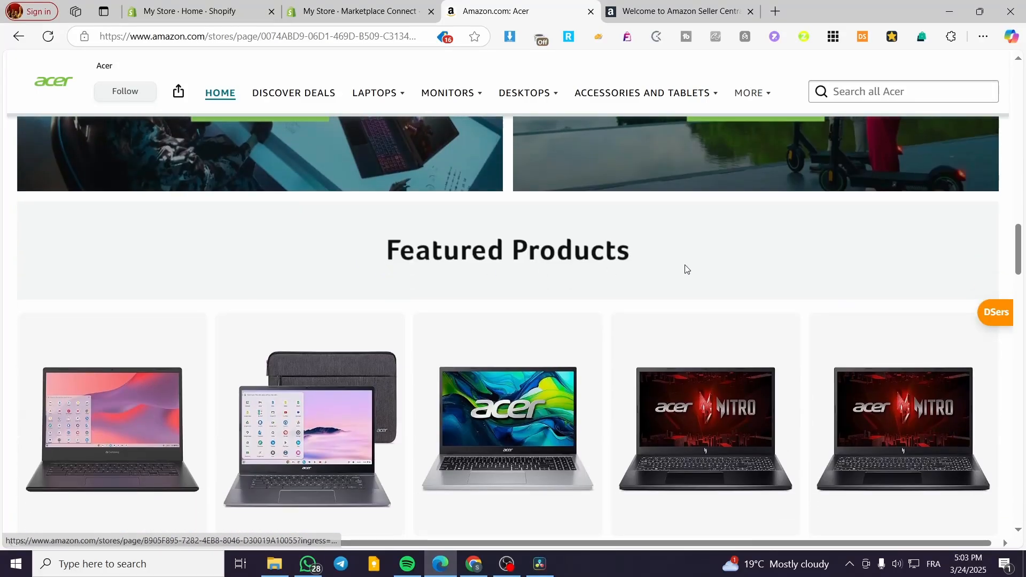
scroll(478, 272, up, 10)
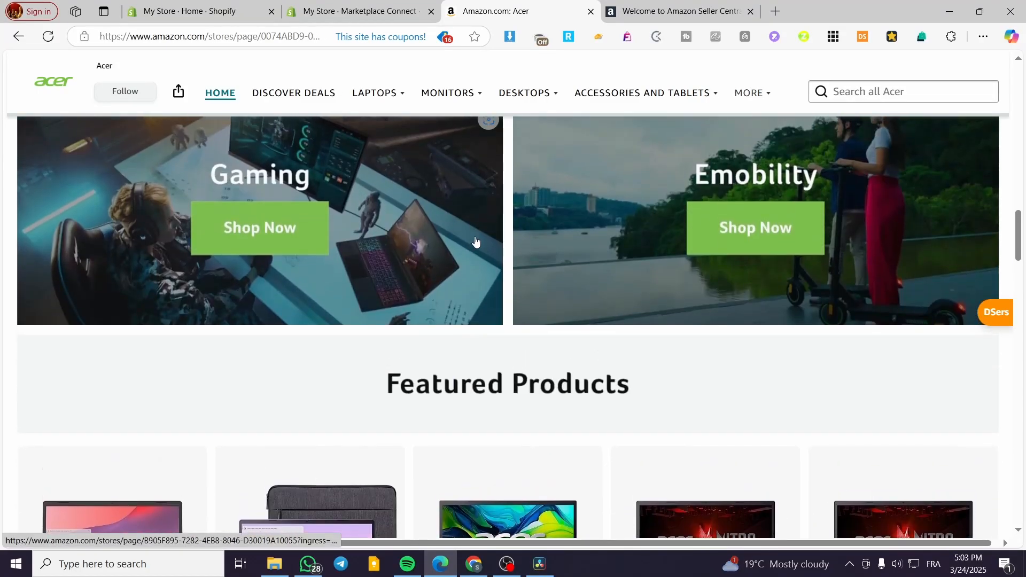
scroll(605, 290, down, 9)
scroll(605, 289, down, 15)
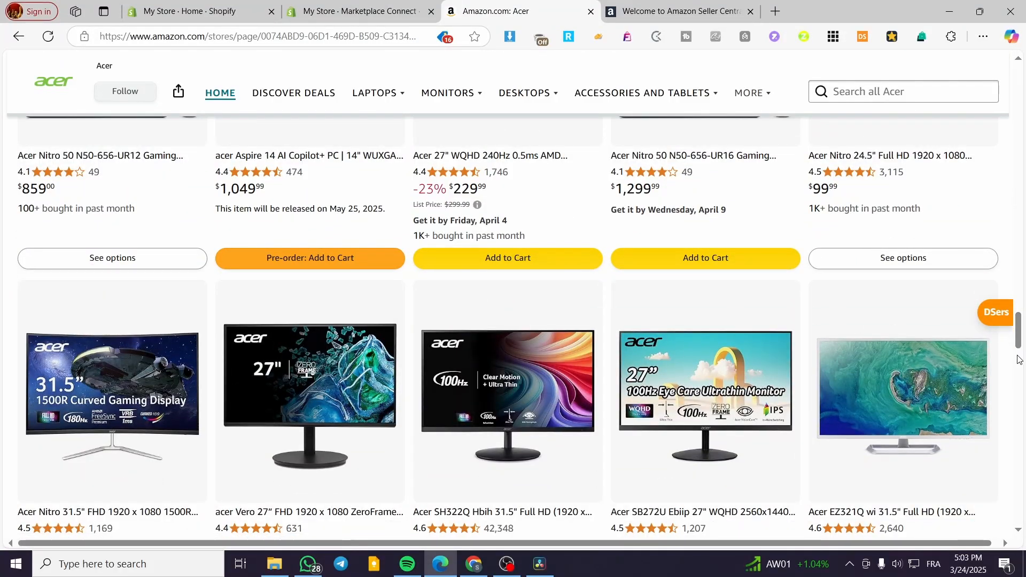
scroll(966, 162, up, 20)
scroll(967, 163, up, 10)
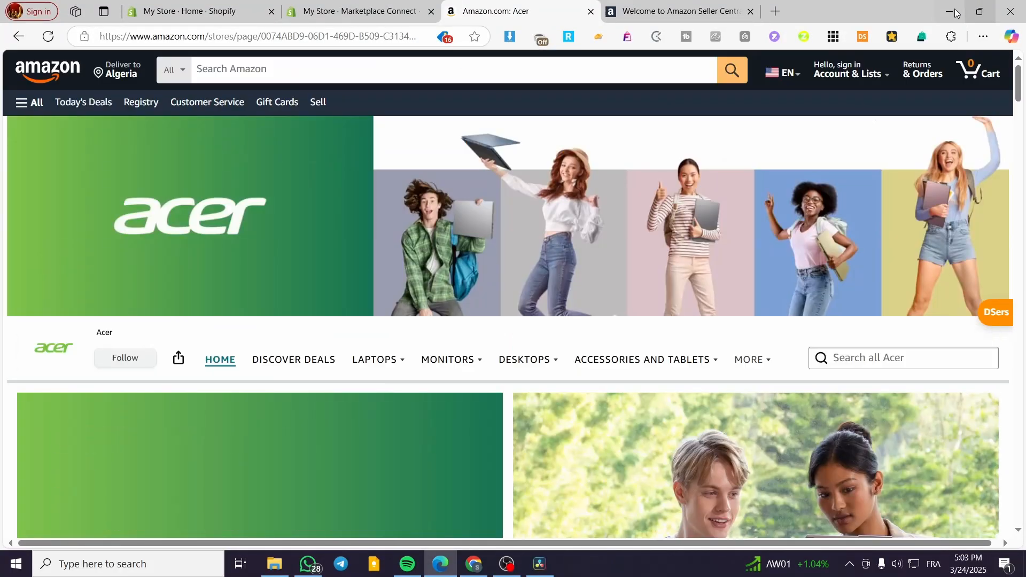
scroll(206, 169, down, 2)
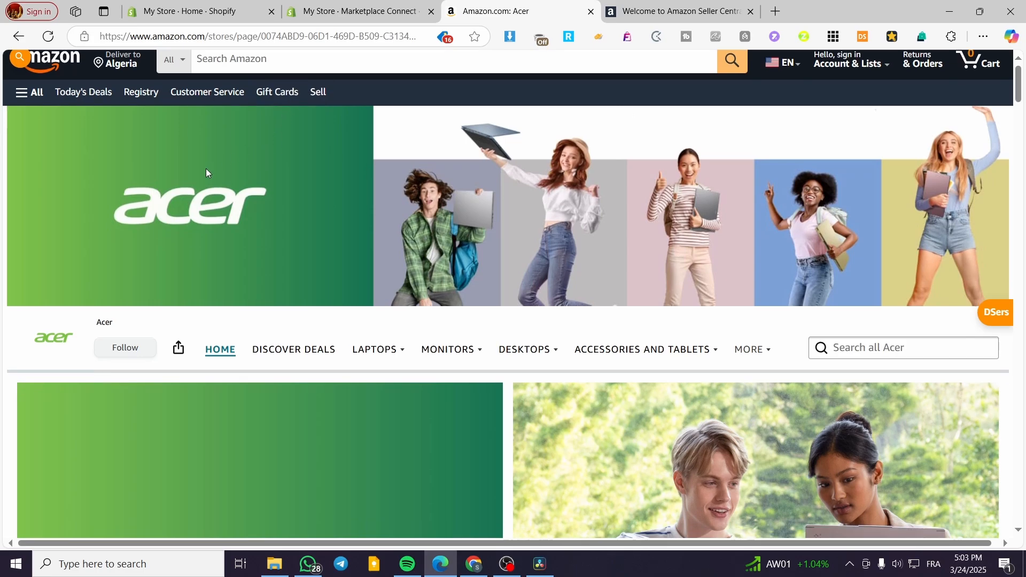
scroll(191, 169, up, 2)
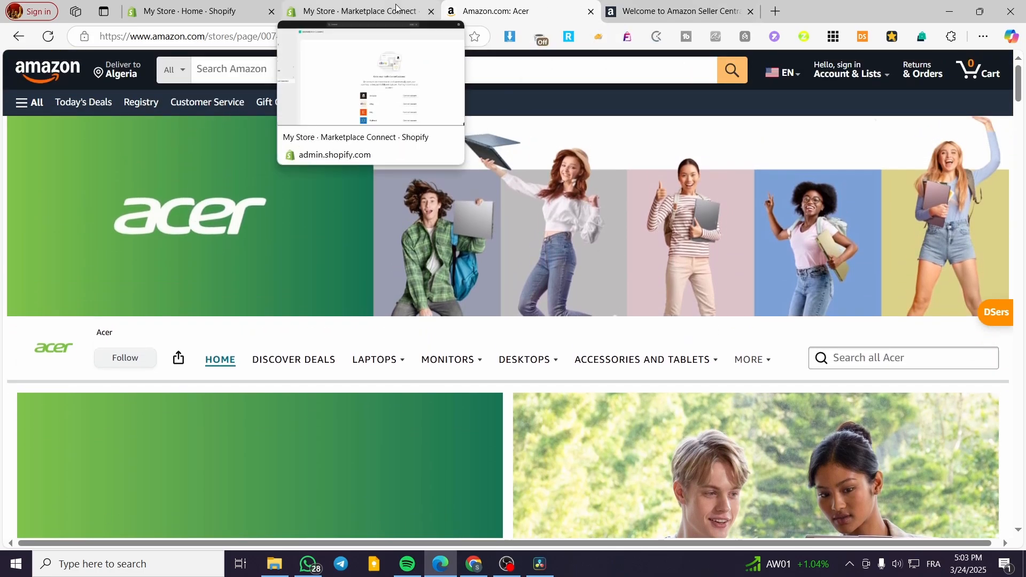
scroll(637, 483, down, 6)
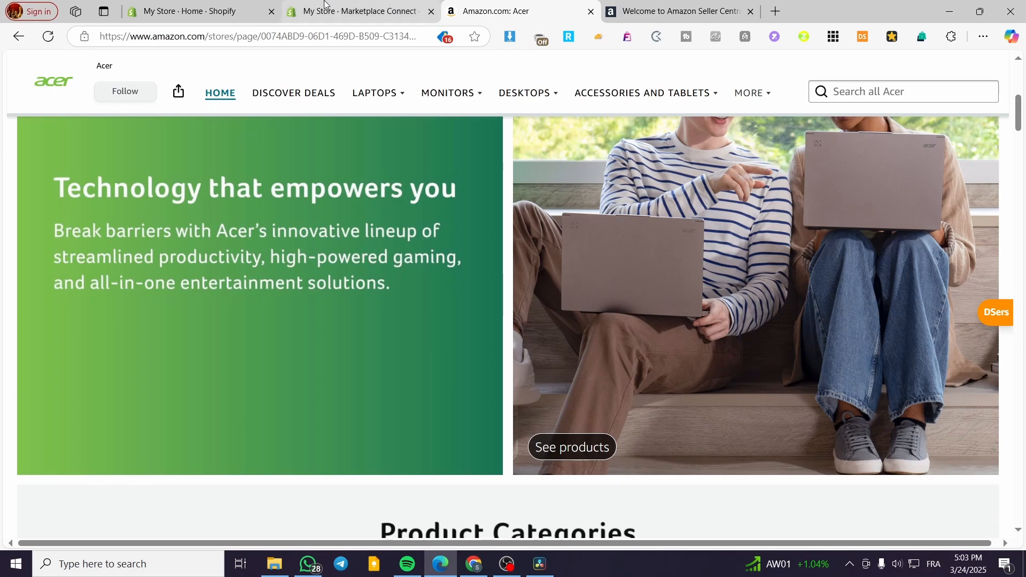
click(405, 7)
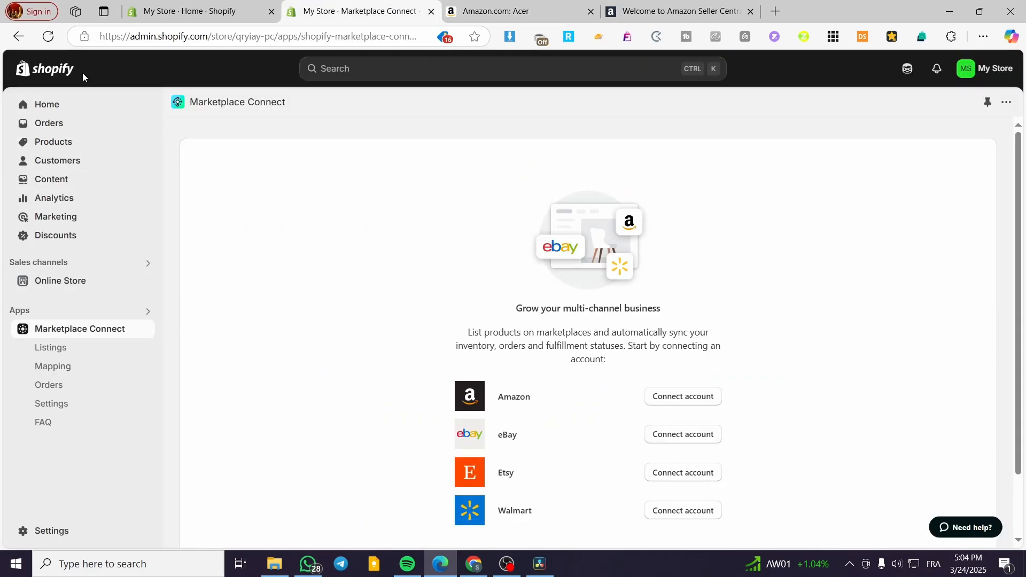
click(553, 5)
scroll(624, 384, down, 3)
scroll(697, 401, up, 3)
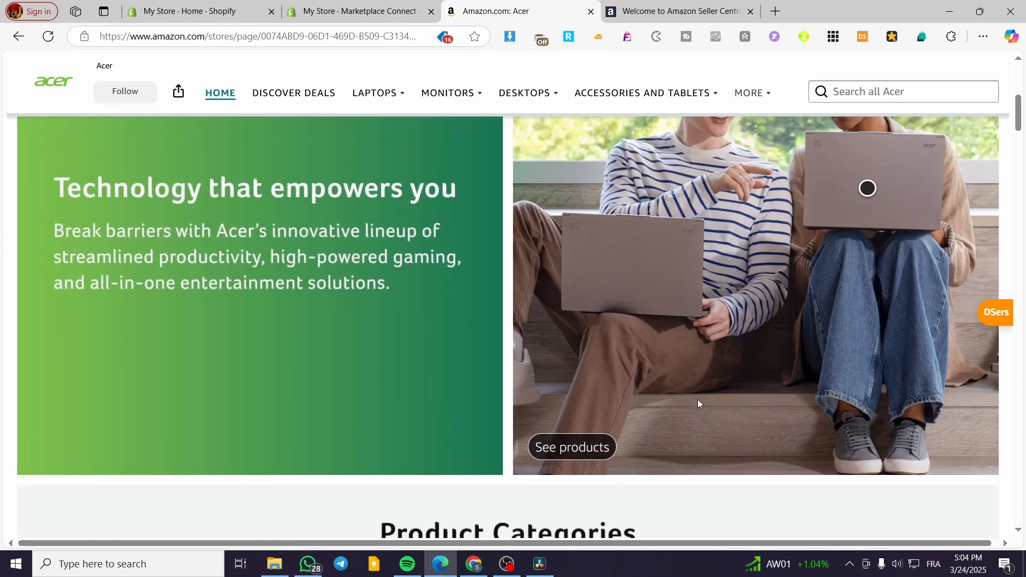
scroll(763, 383, down, 10)
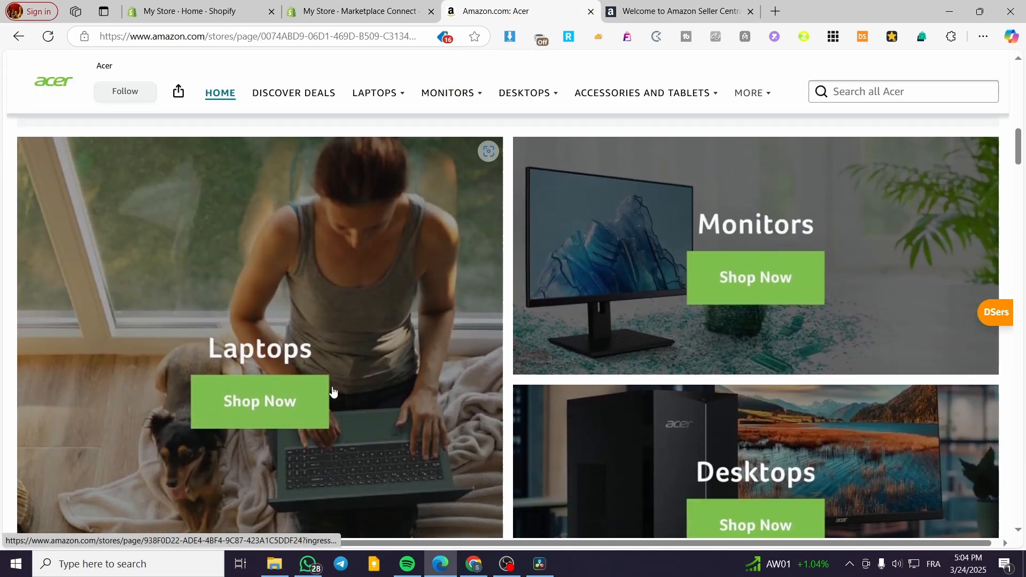
scroll(342, 332, down, 8)
scroll(323, 337, up, 5)
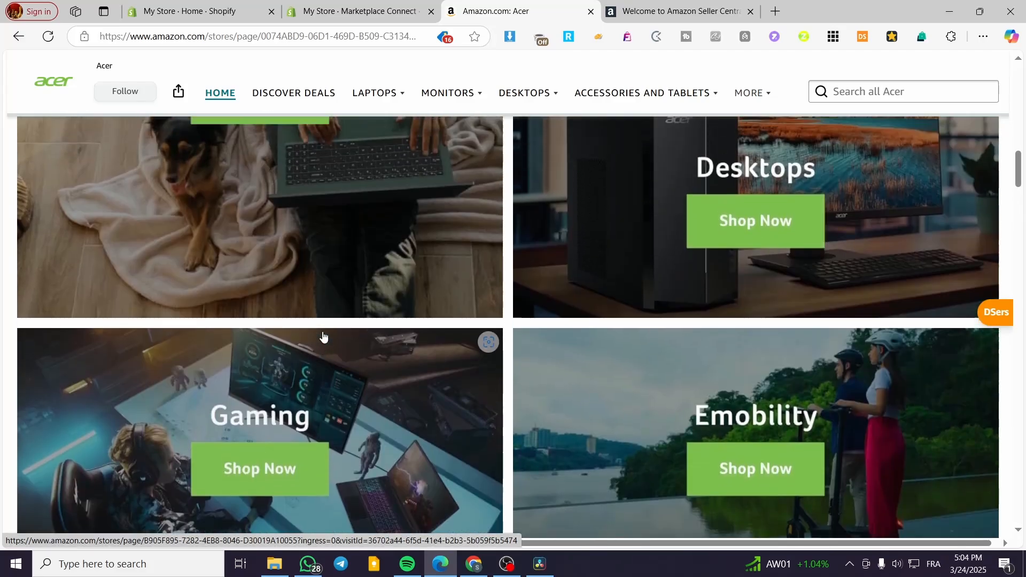
scroll(374, 344, down, 4)
scroll(416, 348, down, 4)
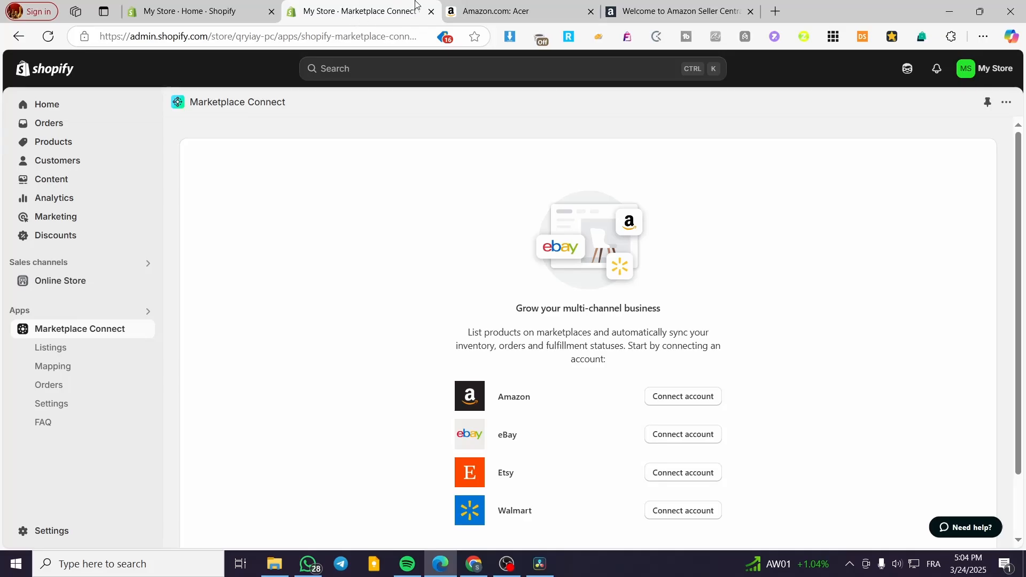
- View the Shopify admin home, open the store's Products page, and switch to the Amazon Seller Central page
click(192, 12)
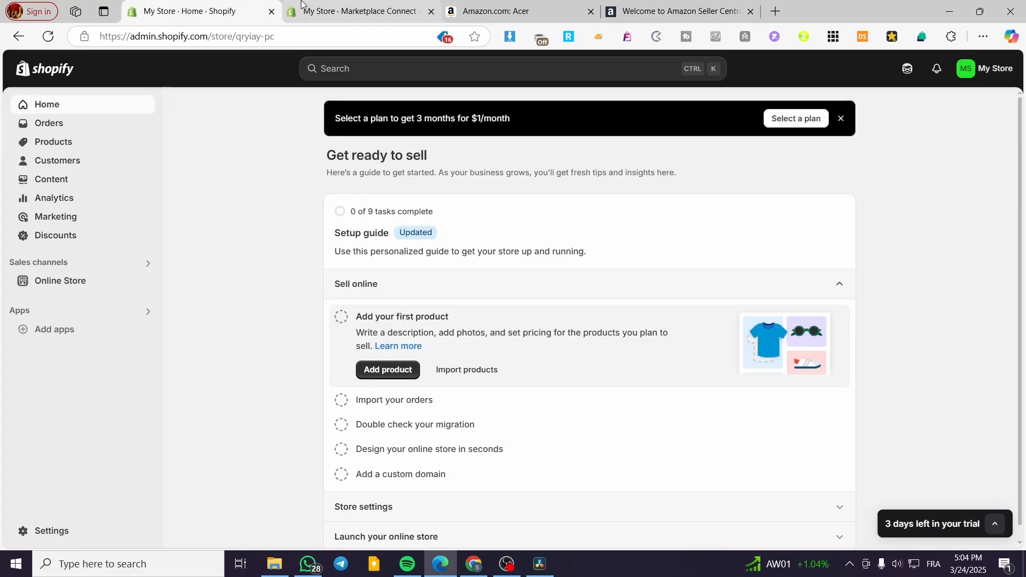
click(353, 11)
click(72, 145)
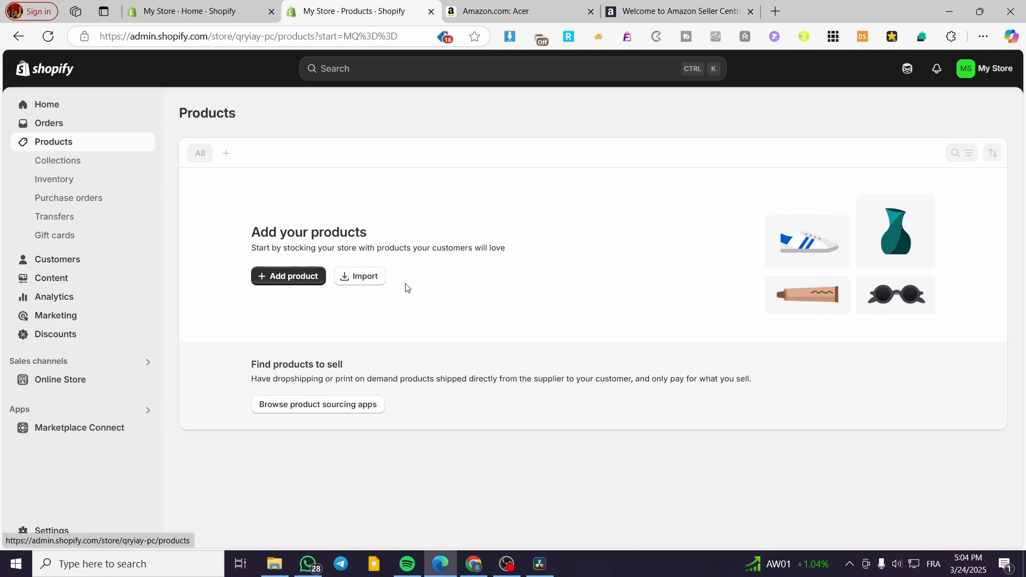
key(ctrl+Tab)
key(ctrl+Tab)
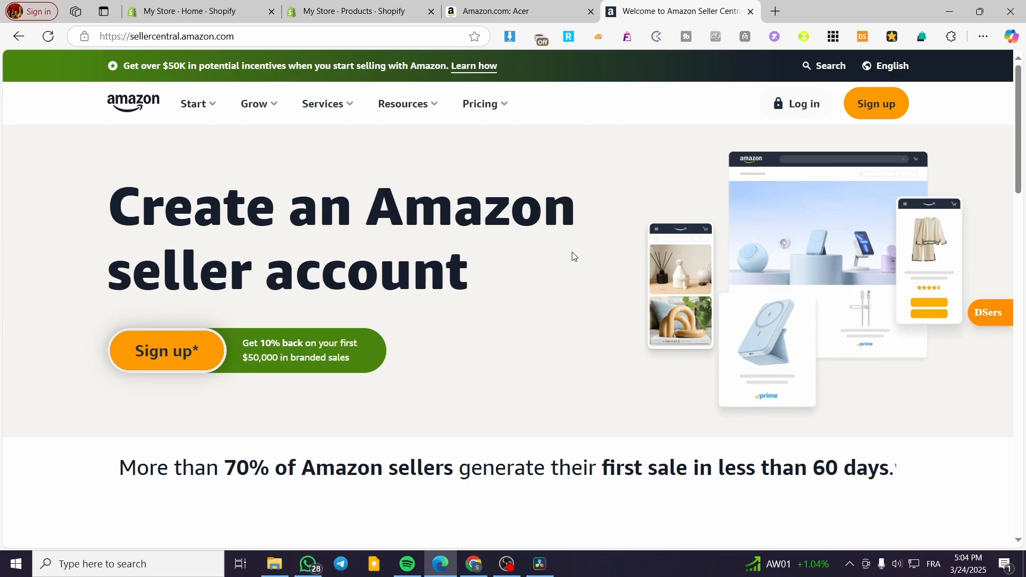
- Review the Acer store's featured products again and close the Amazon Seller Central page
click(488, 5)
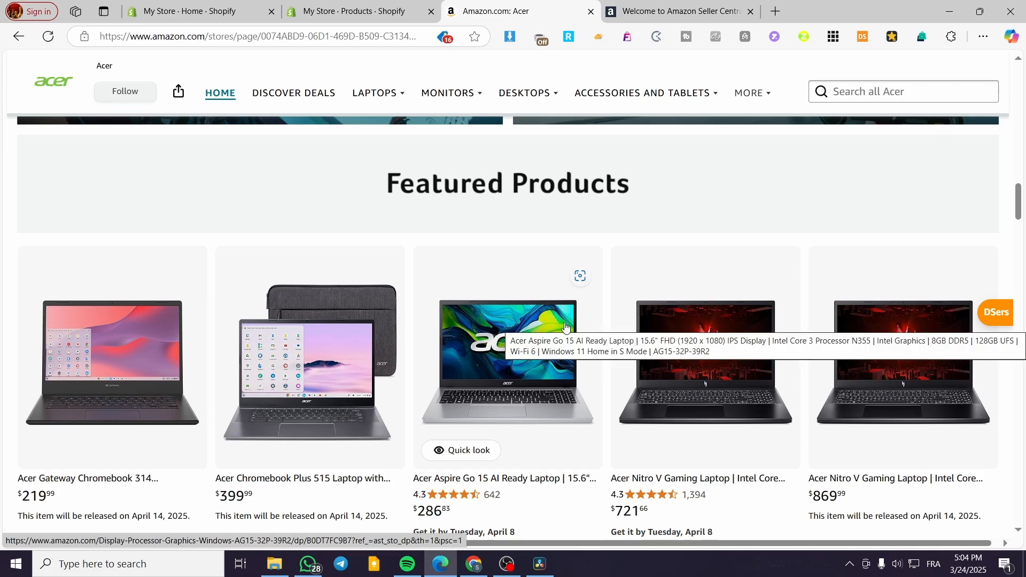
scroll(567, 331, up, 2)
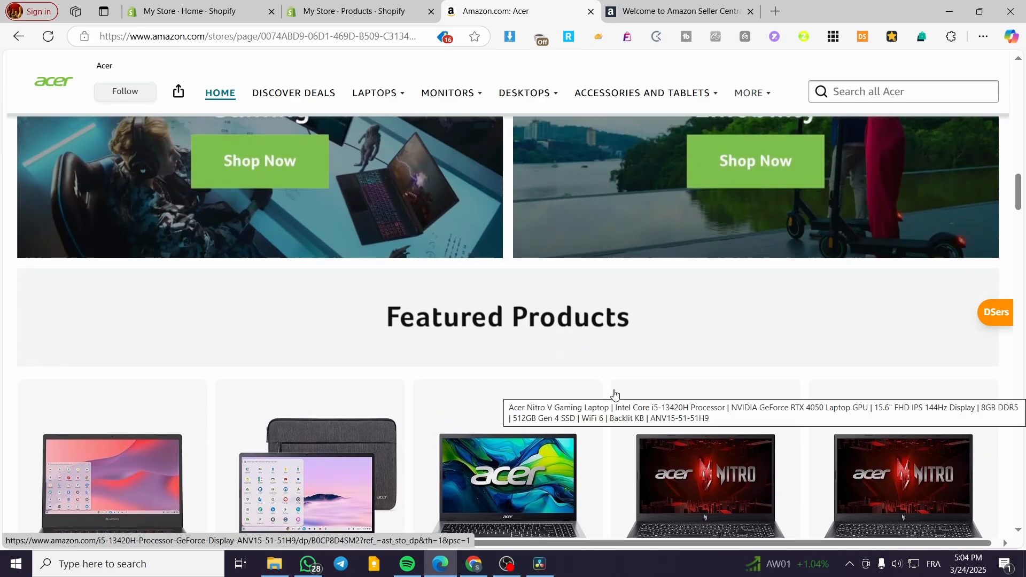
scroll(510, 445, up, 2)
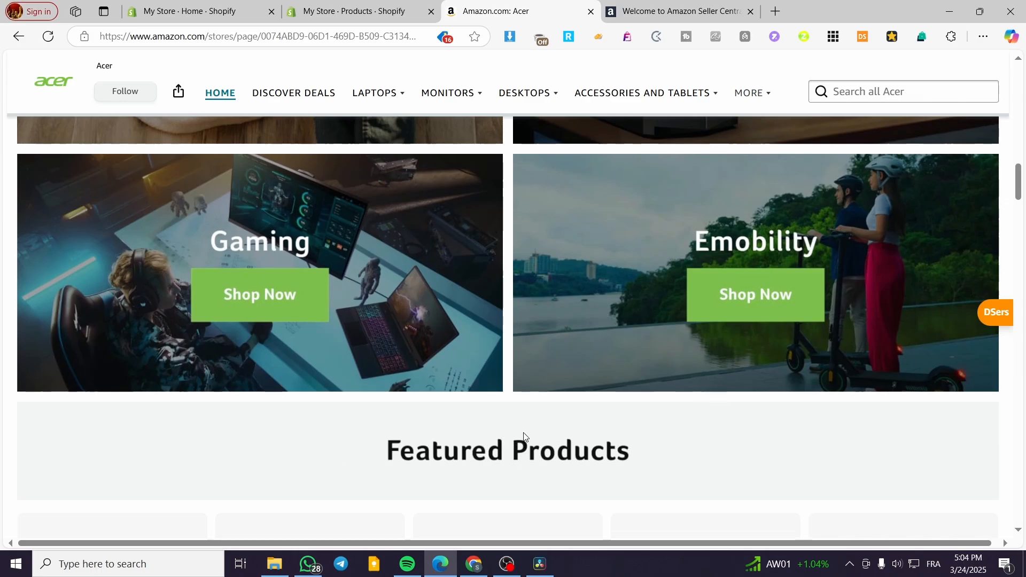
scroll(702, 325, down, 5)
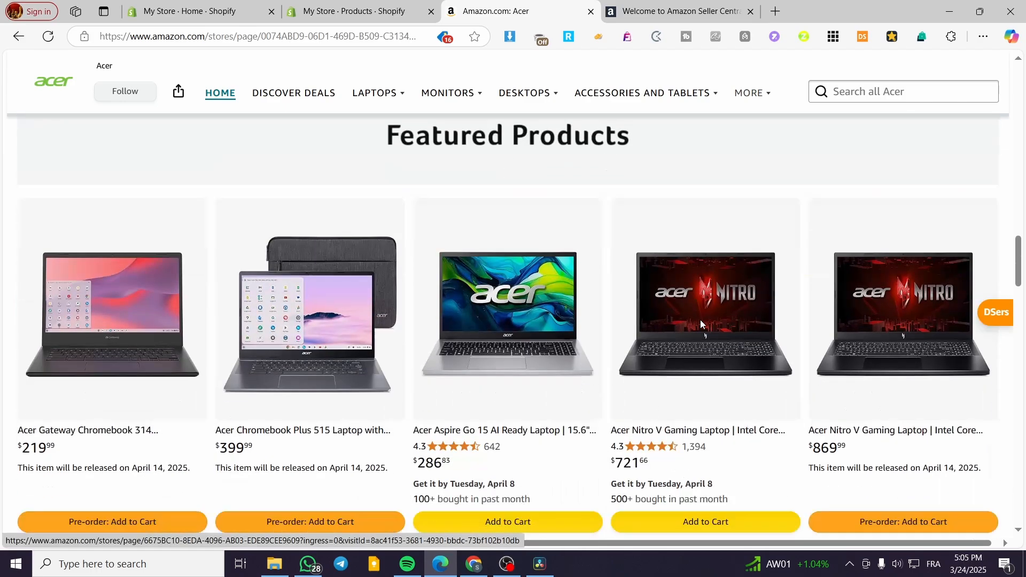
scroll(701, 319, down, 1)
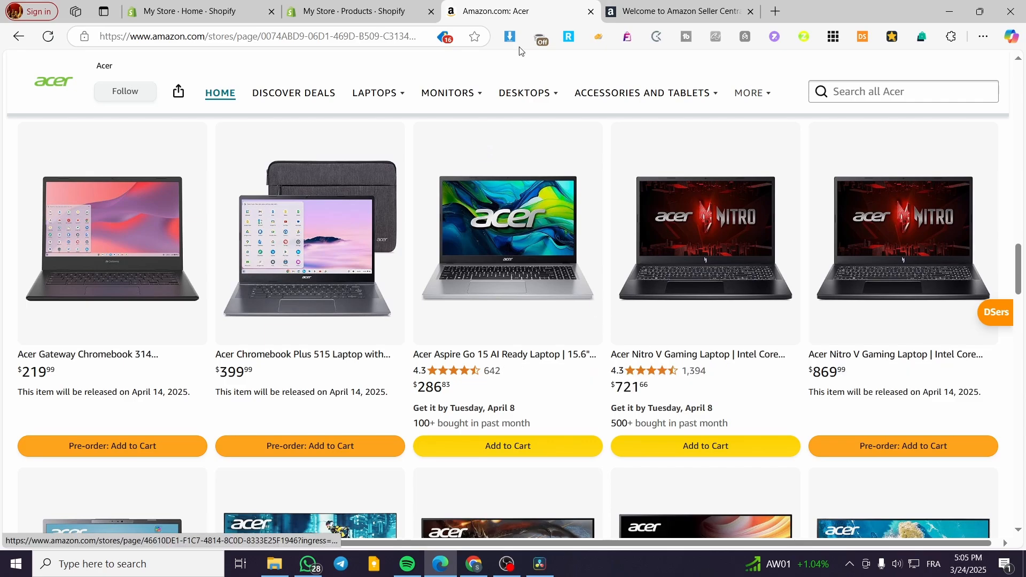
click(750, 11)
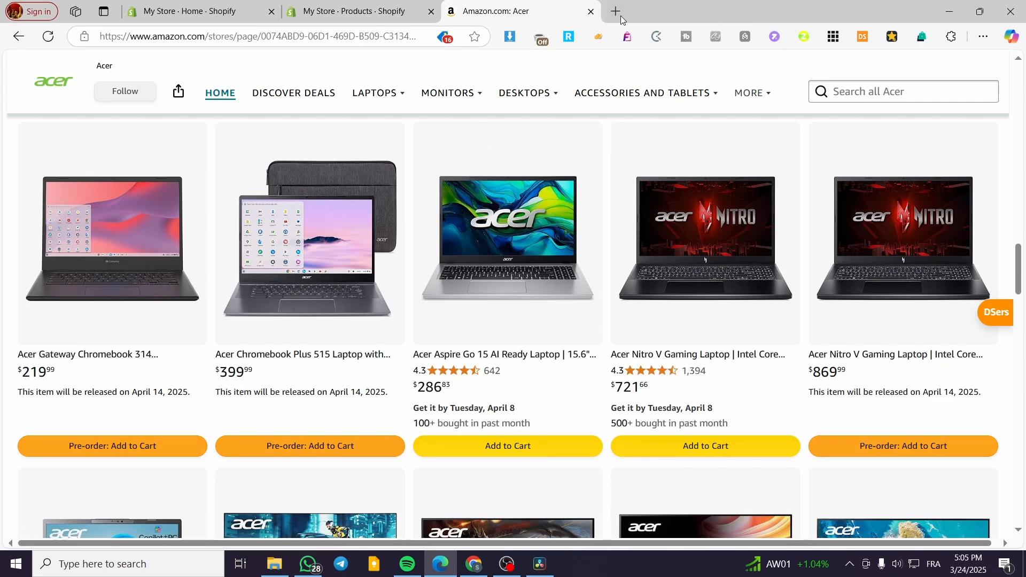